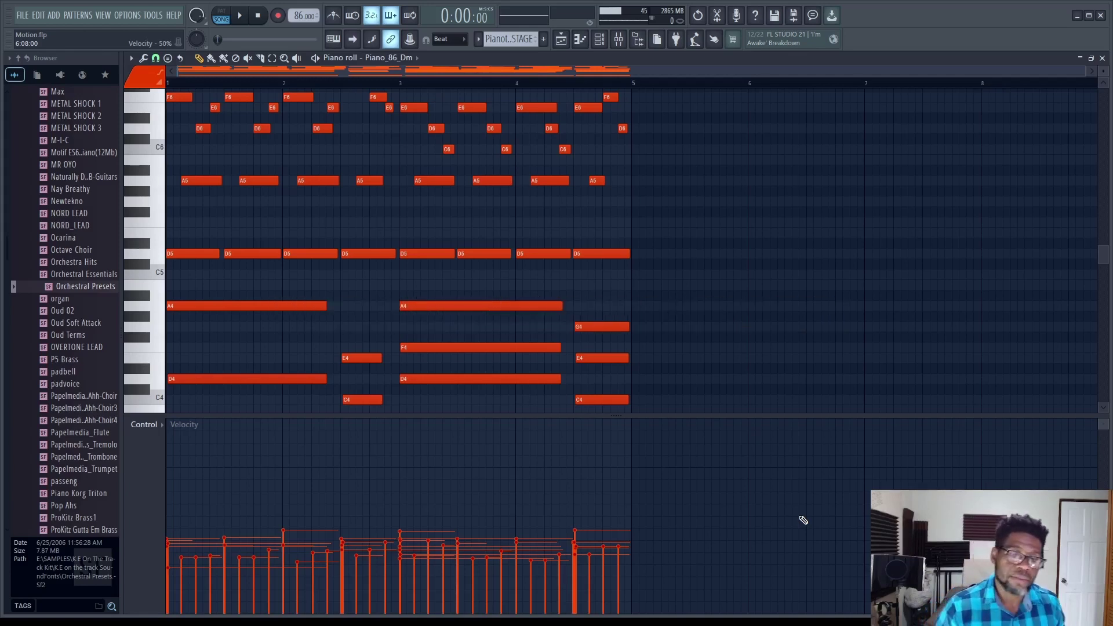
# Step: Play back the piano pattern in the piano roll and audition its low D2 and C2 bass notes
pyautogui.press('space')
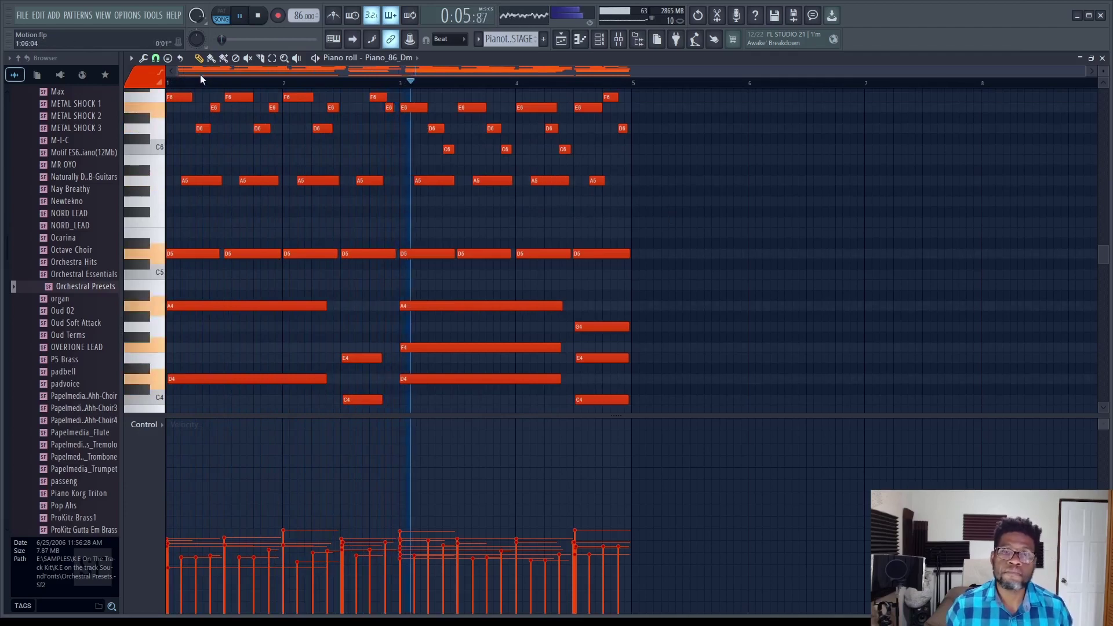
pyautogui.click(260, 23)
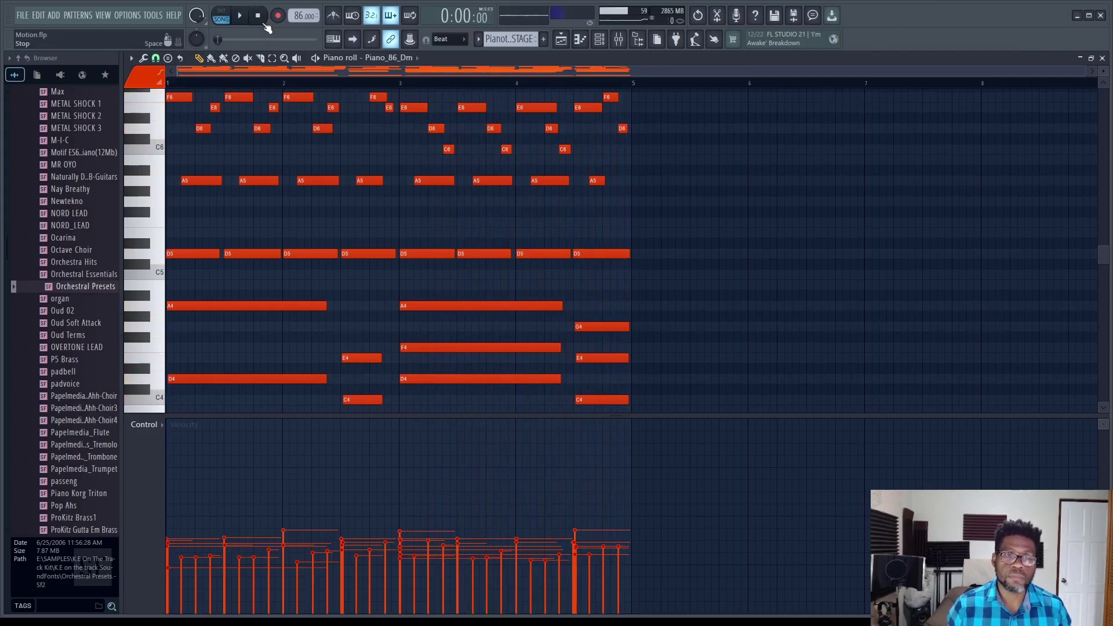
pyautogui.scroll(-9, 293, 99)
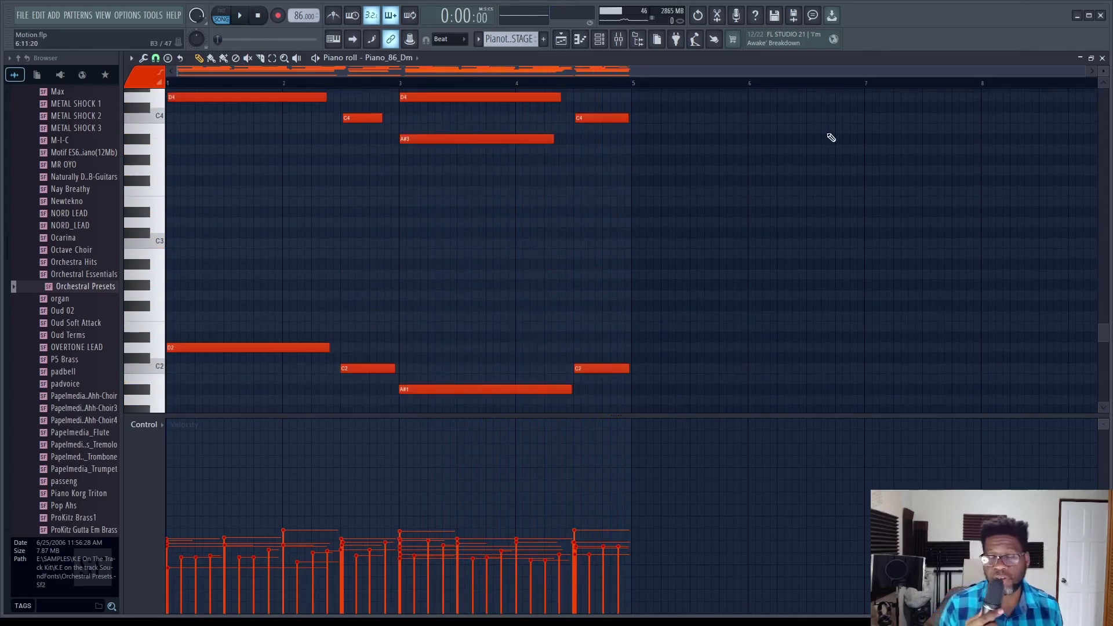
pyautogui.click(195, 347)
pyautogui.click(365, 368)
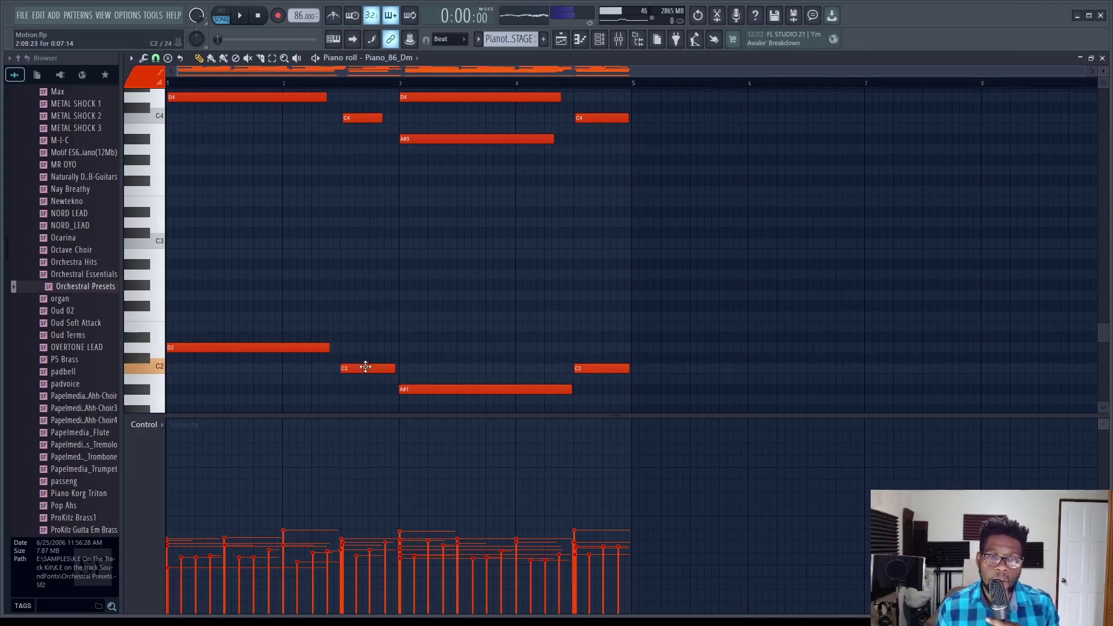
pyautogui.click(435, 399)
pyautogui.rightClick(434, 399)
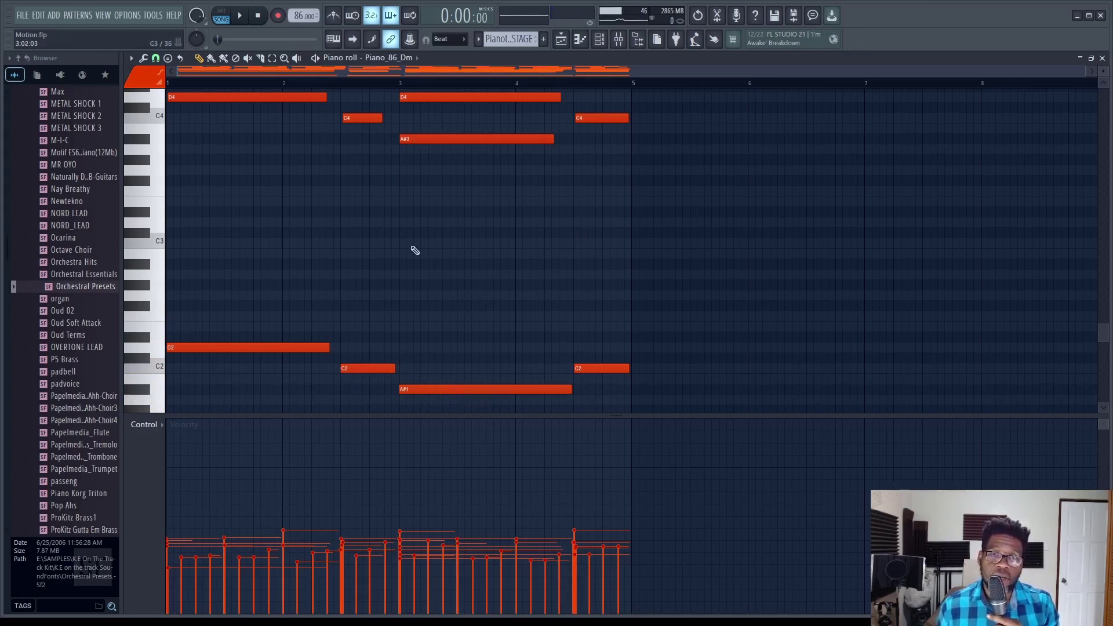
# Step: Examine the piano pattern's chord notes around octave 4 and how they line up with the low bass notes
pyautogui.scroll(2, 502, 216)
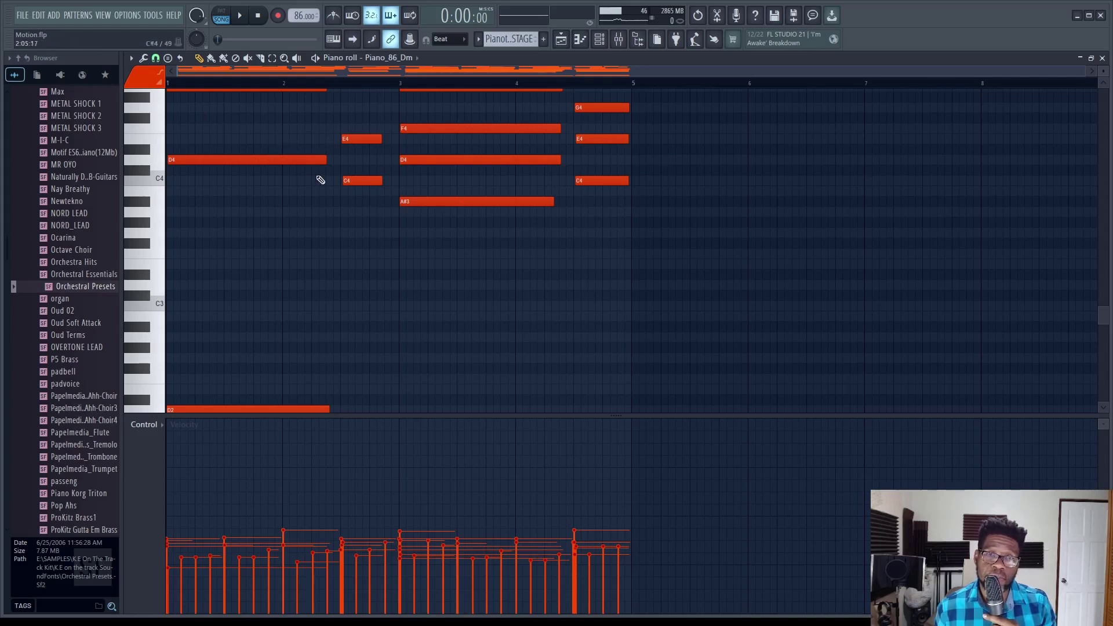
pyautogui.scroll(-4, 358, 195)
pyautogui.scroll(4, 337, 288)
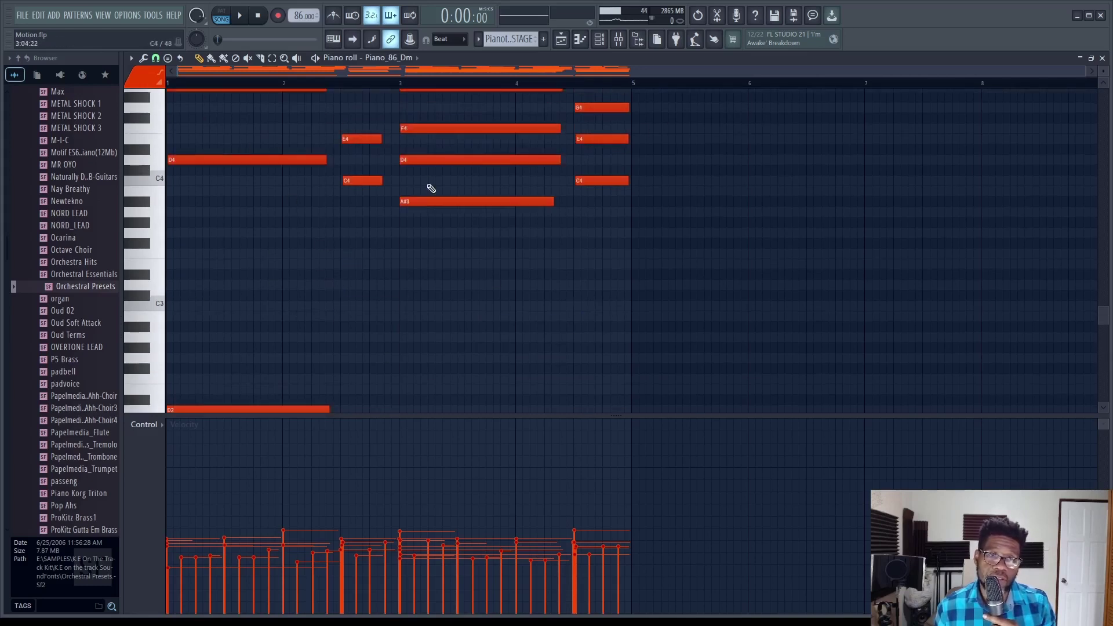
pyautogui.scroll(6, 435, 174)
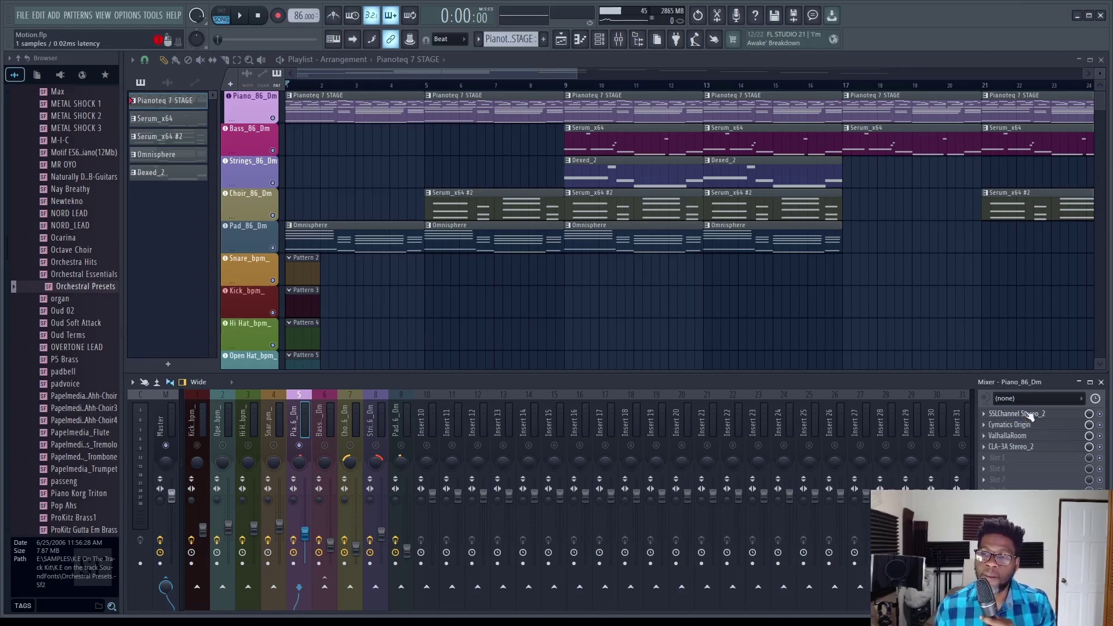
# Step: Inspect the piano mixer track's SSLChannel, Cymatics Origin, ValhallaRoom and CLA-3A effects, closing each plugin window
pyautogui.click(1016, 412)
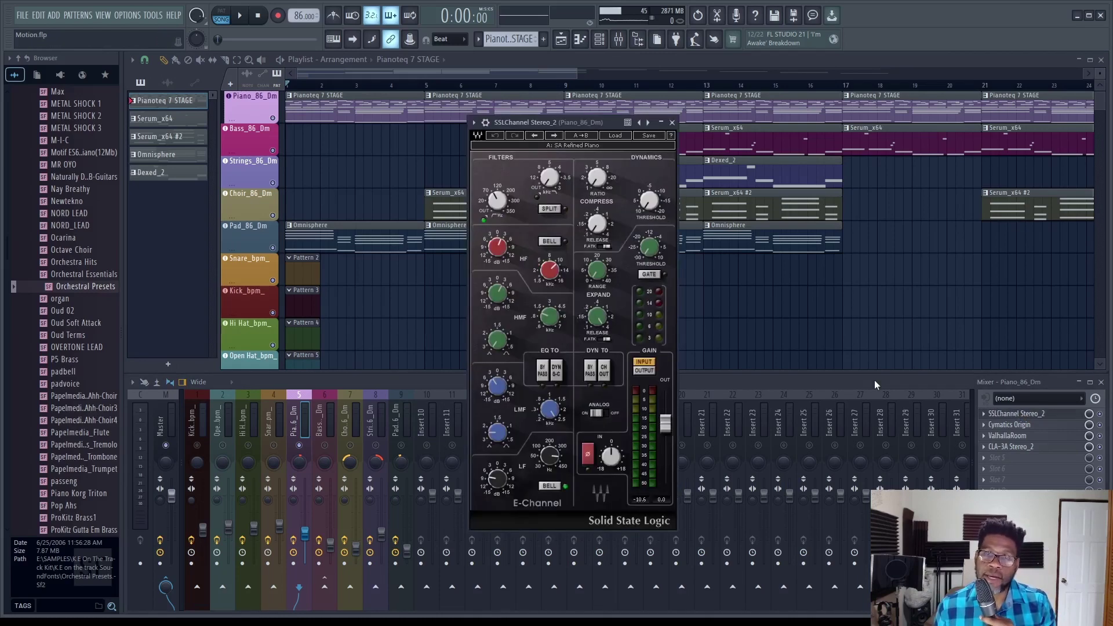
pyautogui.click(1020, 425)
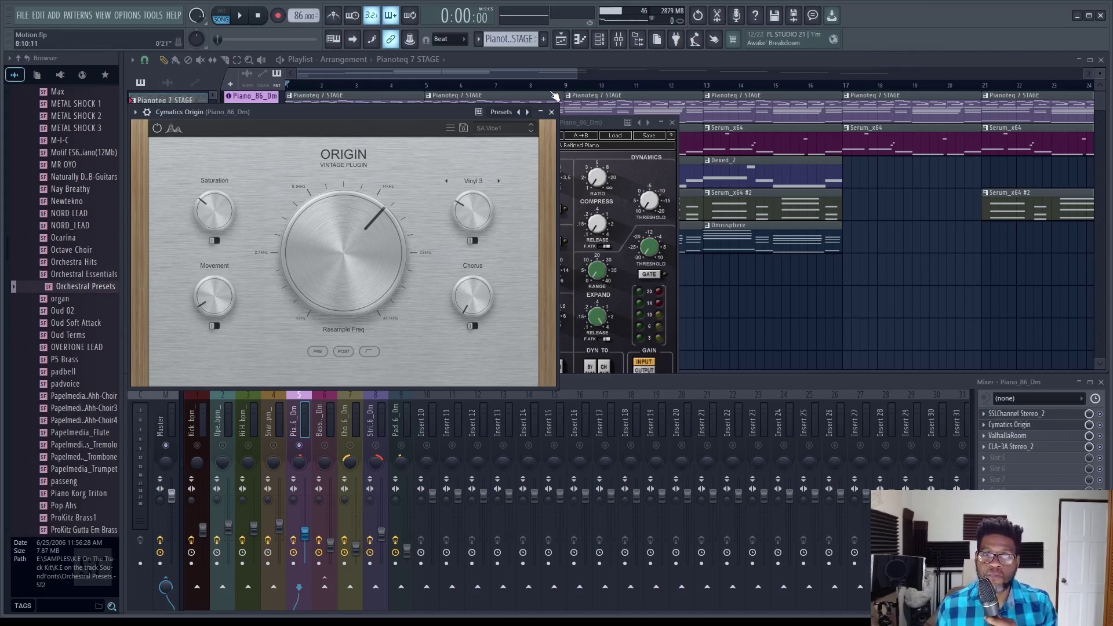
pyautogui.click(551, 112)
pyautogui.click(1007, 435)
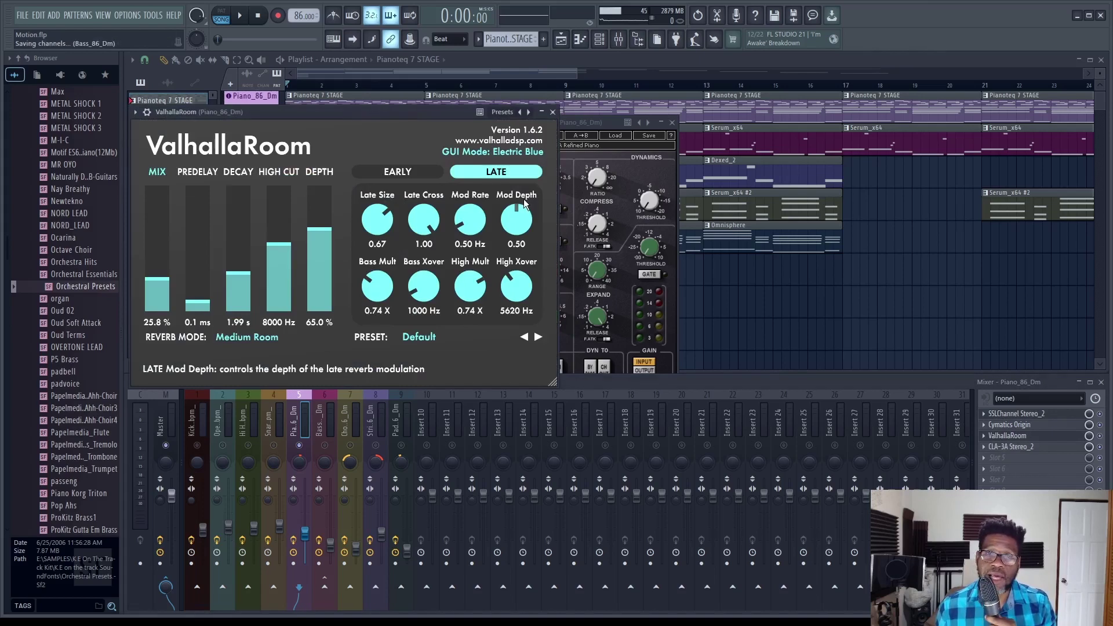
pyautogui.click(551, 112)
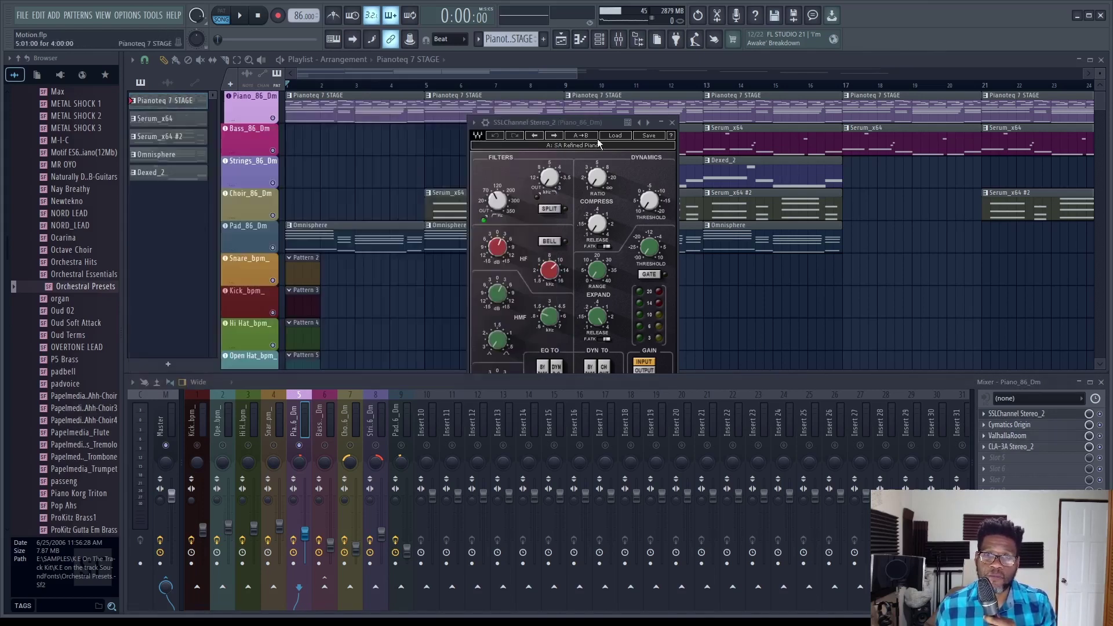
pyautogui.click(1034, 449)
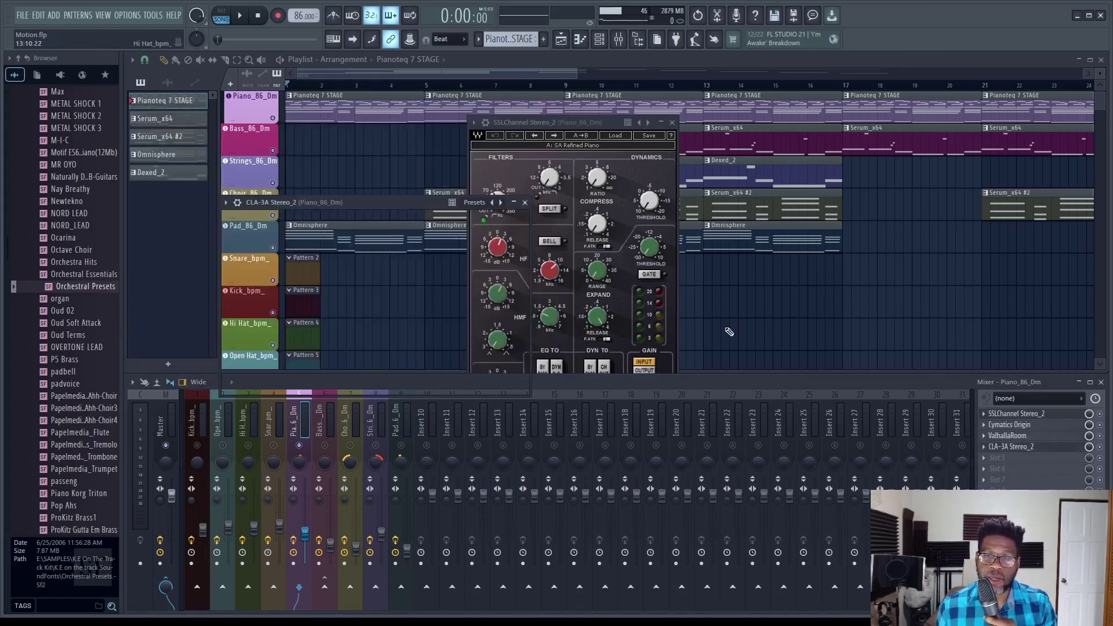
pyautogui.click(526, 203)
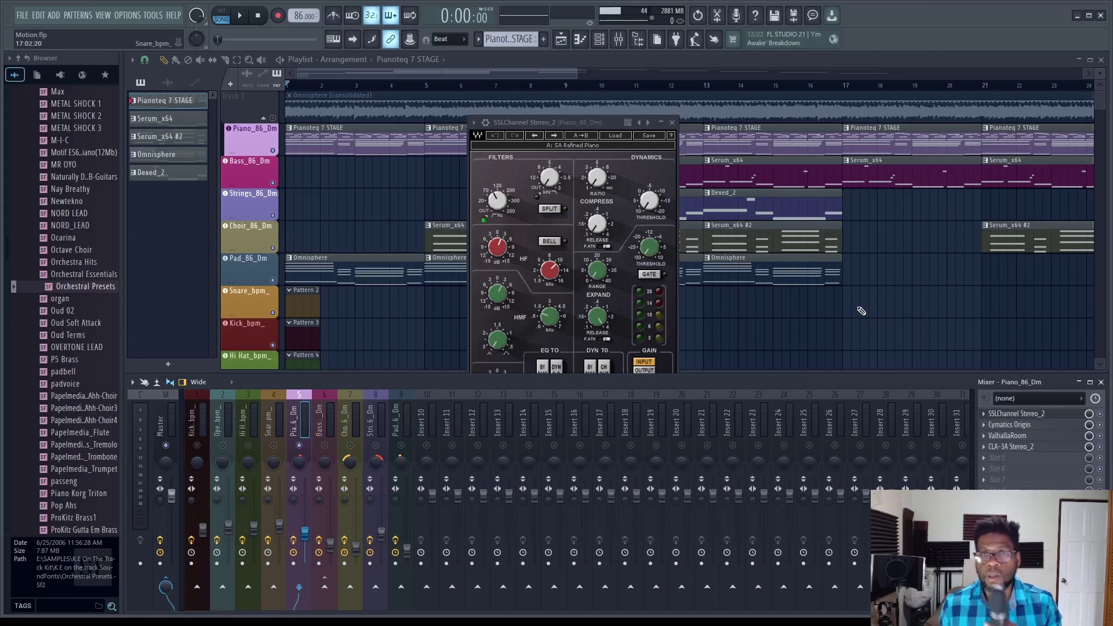
pyautogui.click(1019, 424)
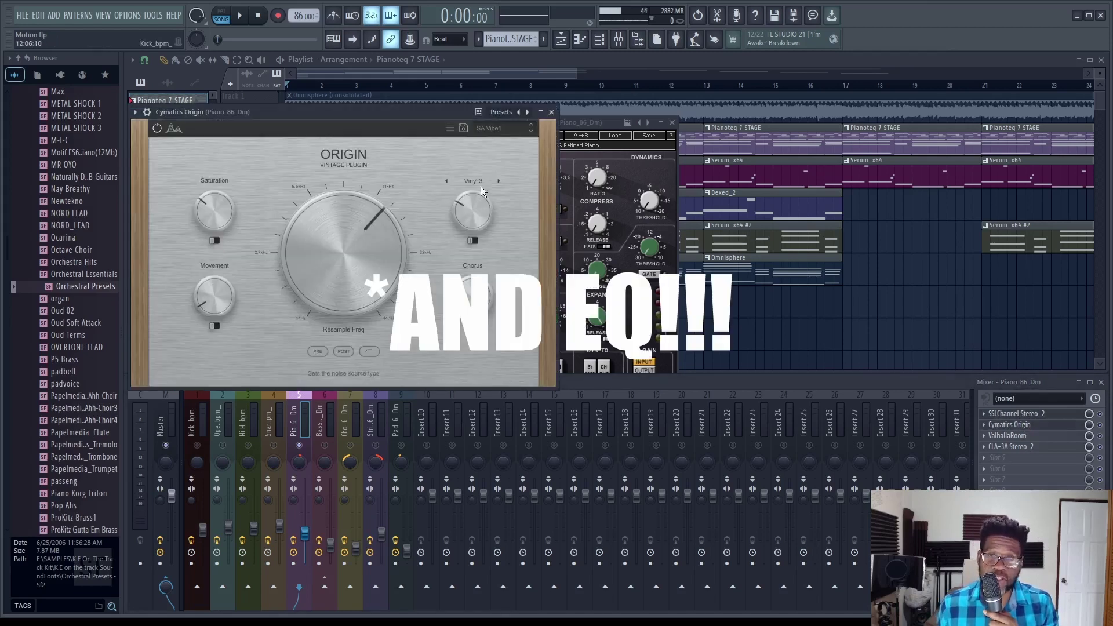
pyautogui.click(551, 112)
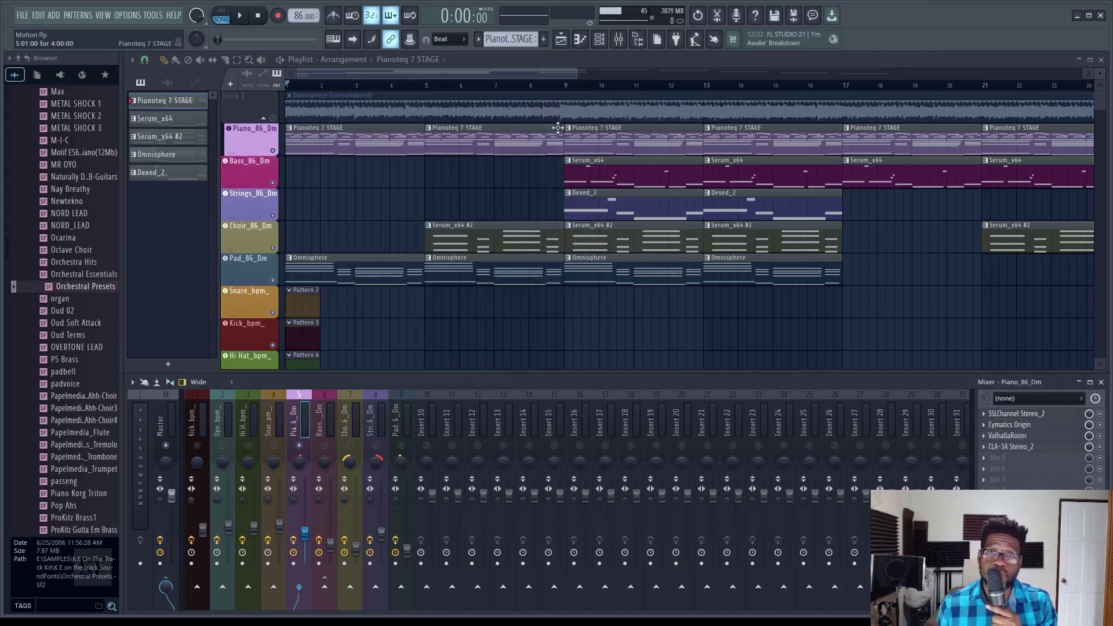
# Step: Show the bass pattern's notes in the piano roll from bar 1 and play them back
pyautogui.click(548, 177)
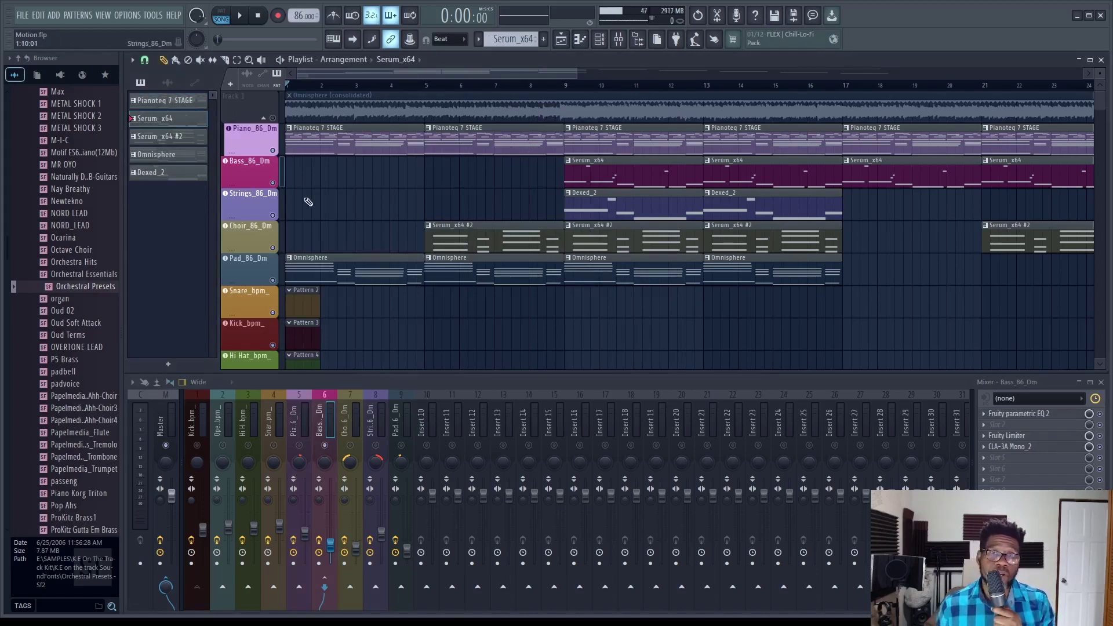
pyautogui.click(264, 177)
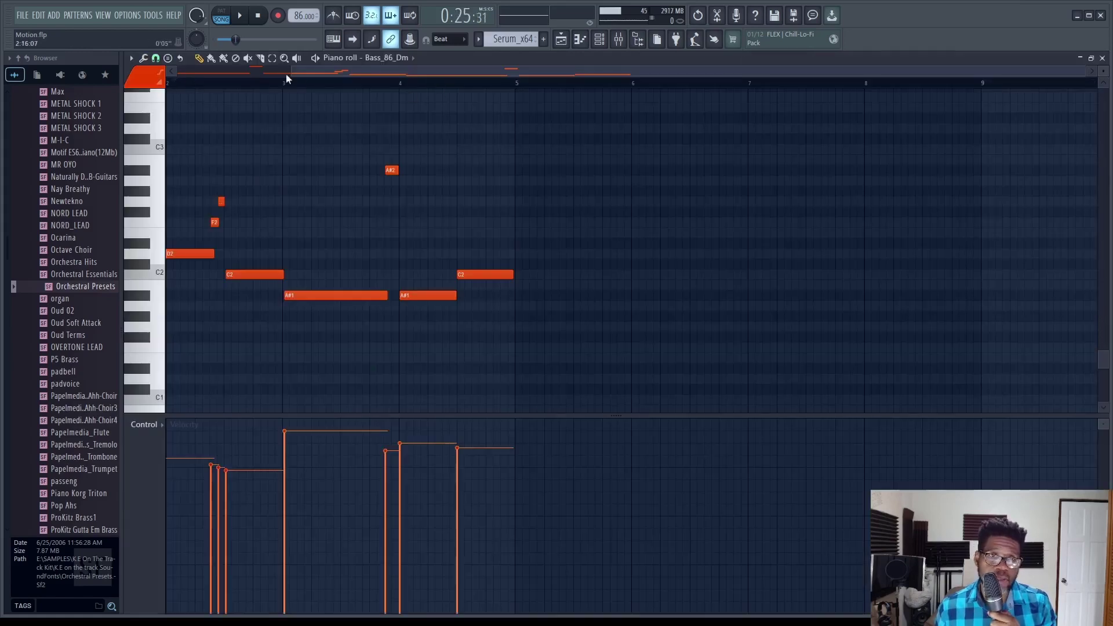
pyautogui.moveTo(286, 74); pyautogui.dragTo(266, 75)
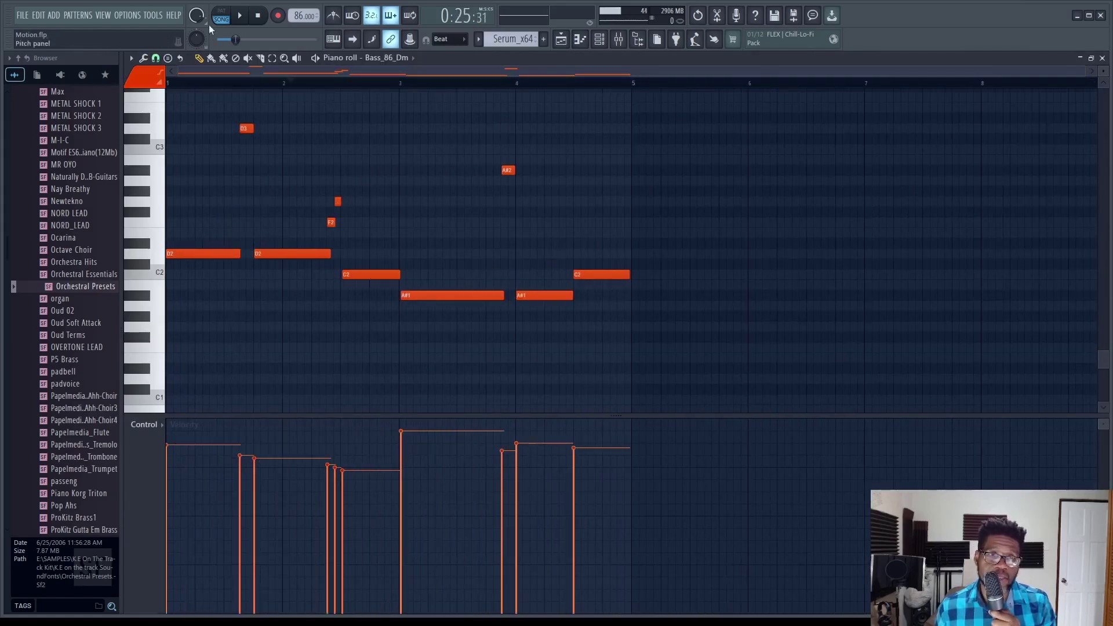
pyautogui.click(240, 17)
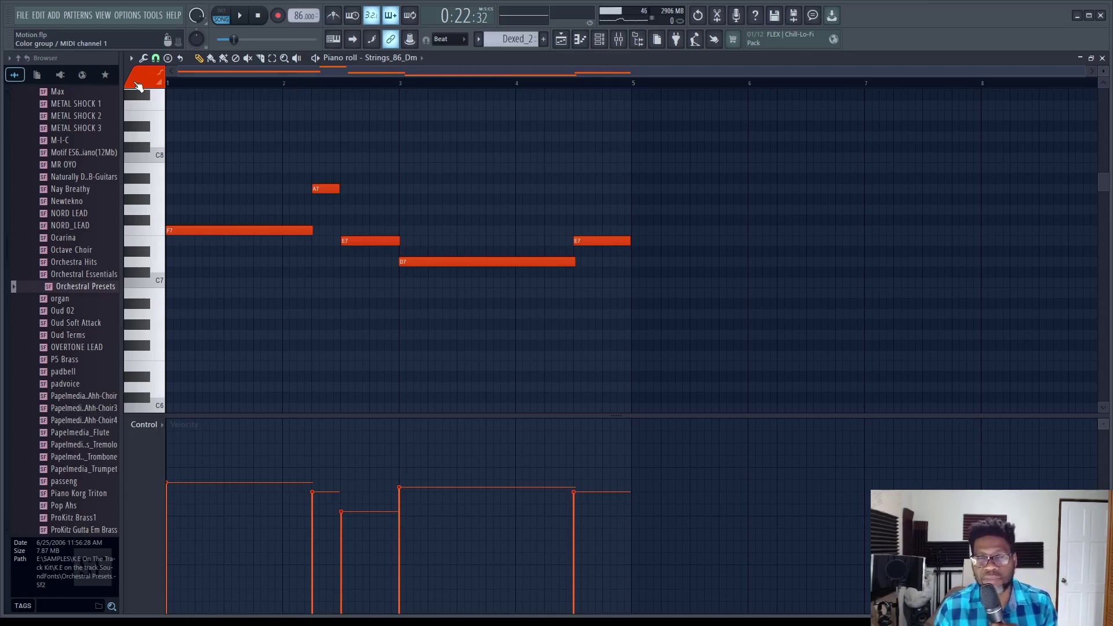
# Step: Play back the strings pattern in the piano roll, stop it and return to the playlist
pyautogui.click(252, 20)
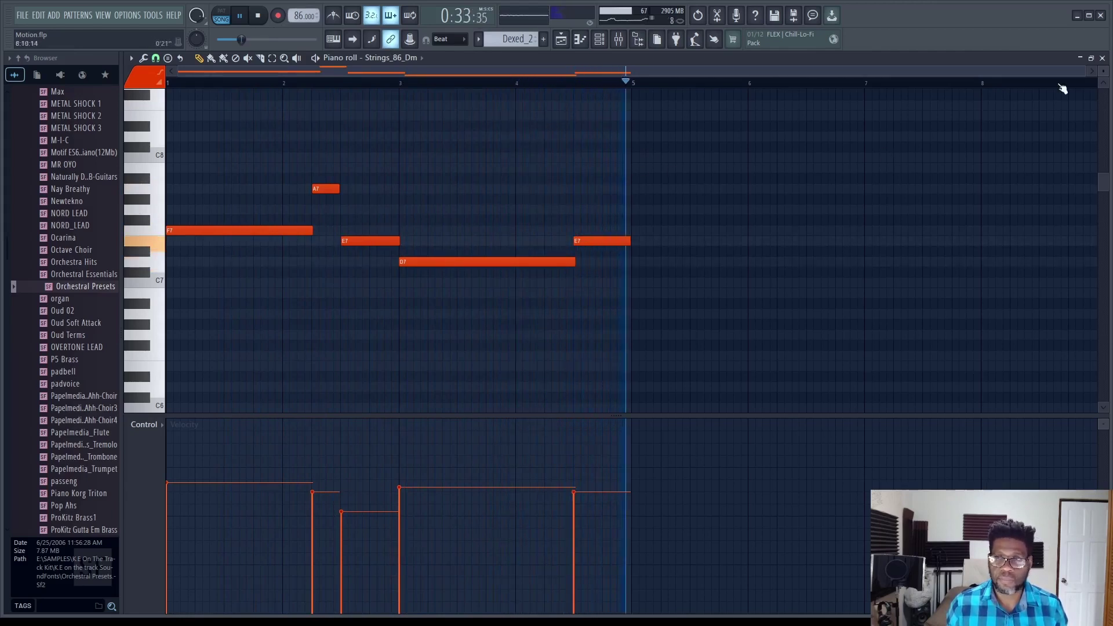
pyautogui.press('space')
pyautogui.press('F7')
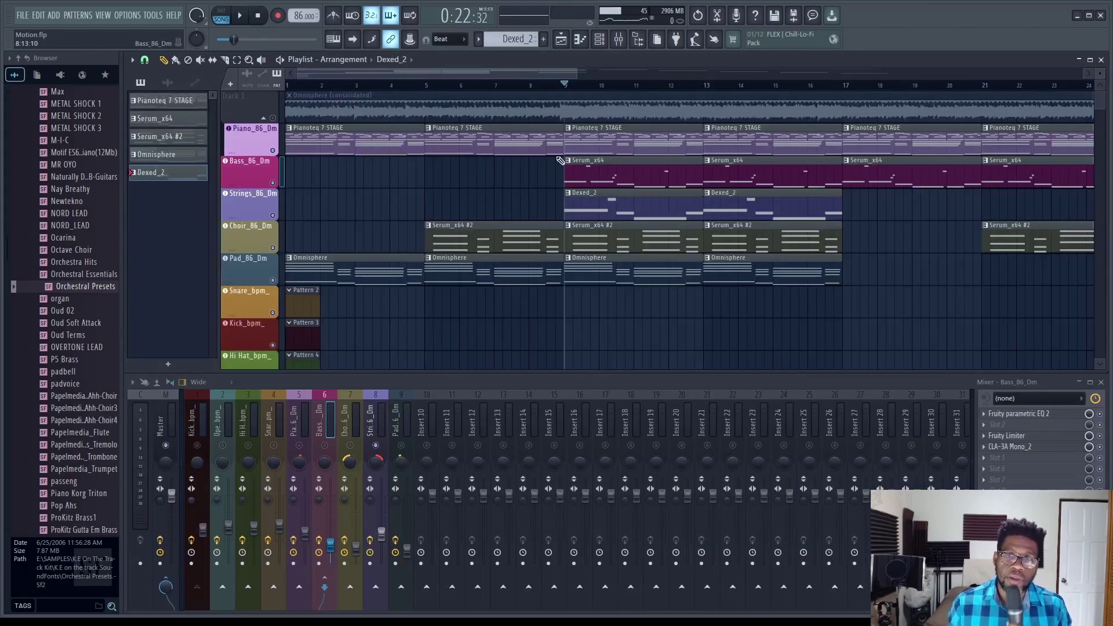
# Step: View the Augmented Strings instrument and its preset on the strings track, and close its window
pyautogui.click(265, 202)
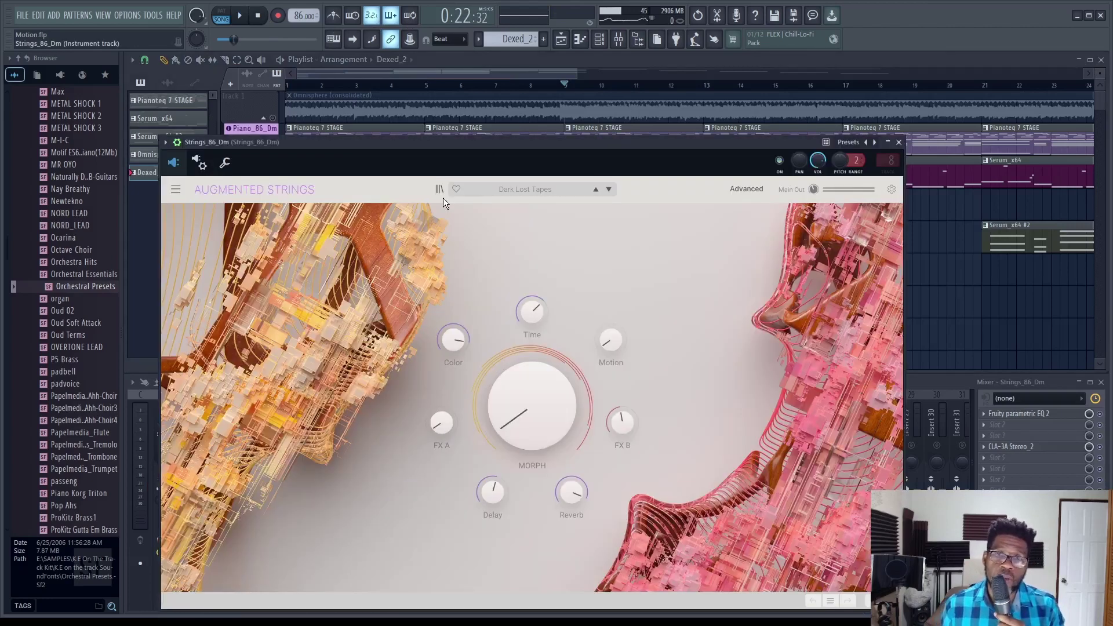
pyautogui.moveTo(377, 140); pyautogui.dragTo(523, 91)
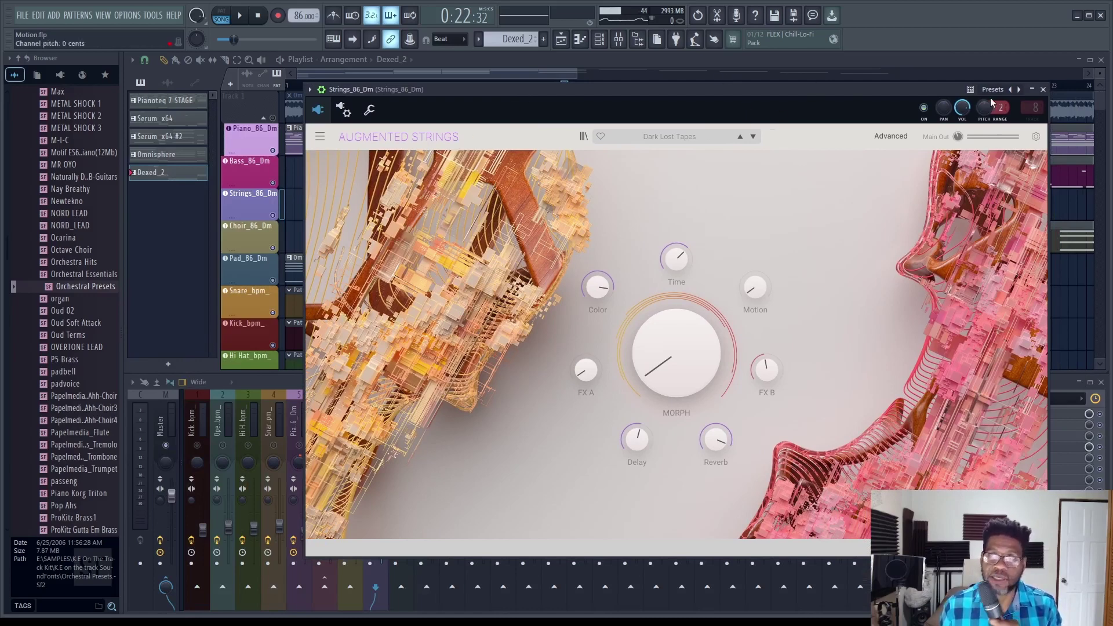
pyautogui.click(1042, 89)
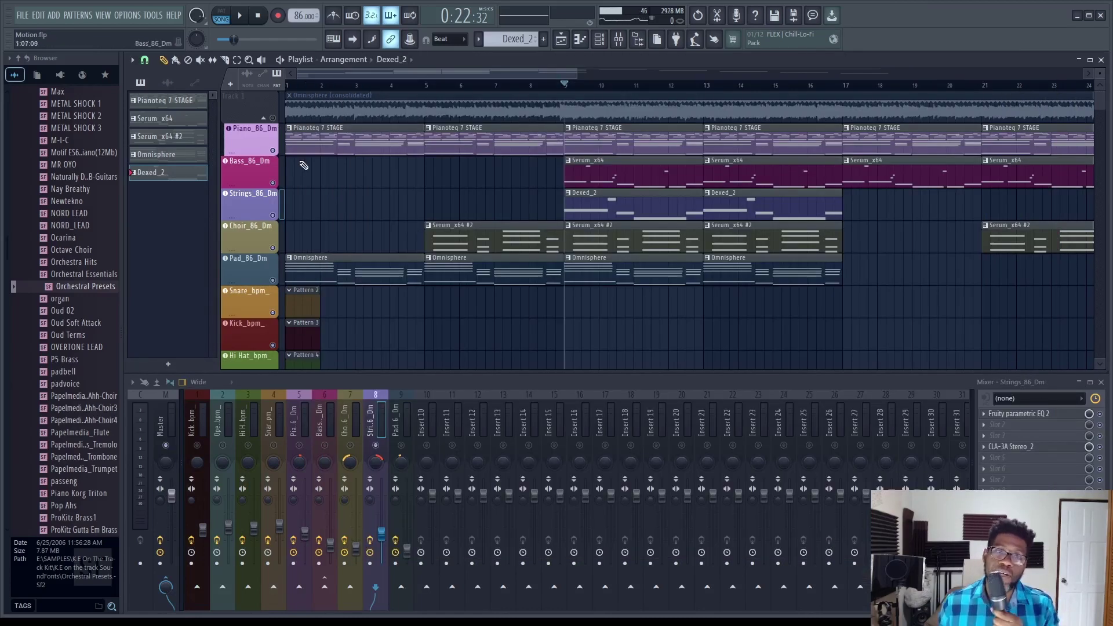
# Step: View the Pianoteq instrument and its preset on the piano track, and close its window
pyautogui.click(263, 135)
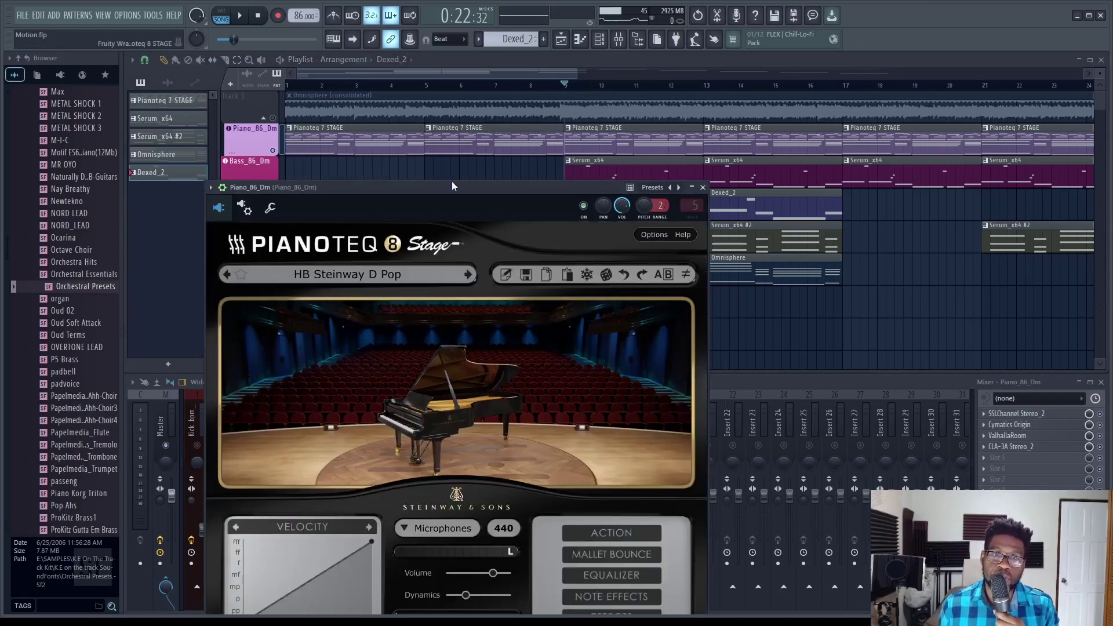
pyautogui.moveTo(453, 186); pyautogui.dragTo(685, 48)
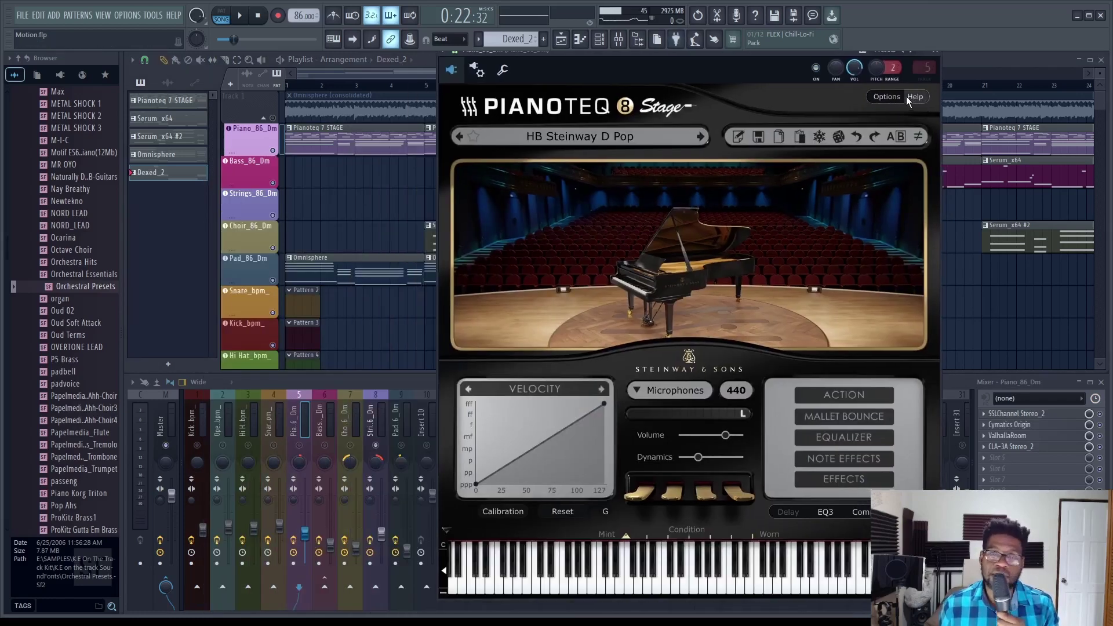
pyautogui.click(942, 58)
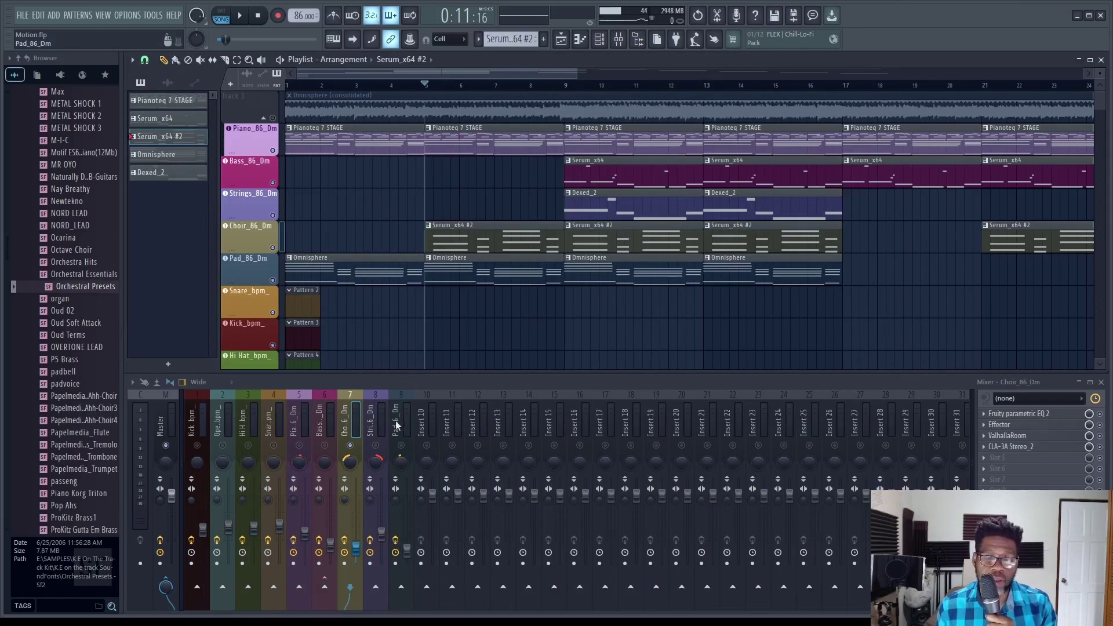
# Step: Inspect the strings mixer track's Fruity parametric EQ 2 and CLA-3A compressor settings, closing each effect
pyautogui.click(383, 426)
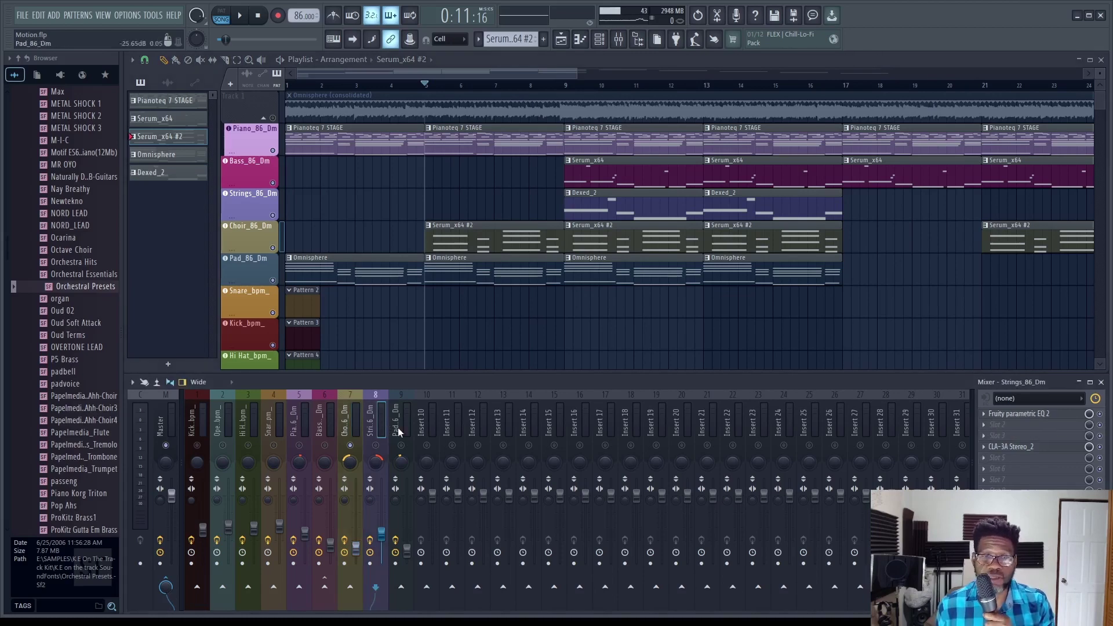
pyautogui.click(1023, 415)
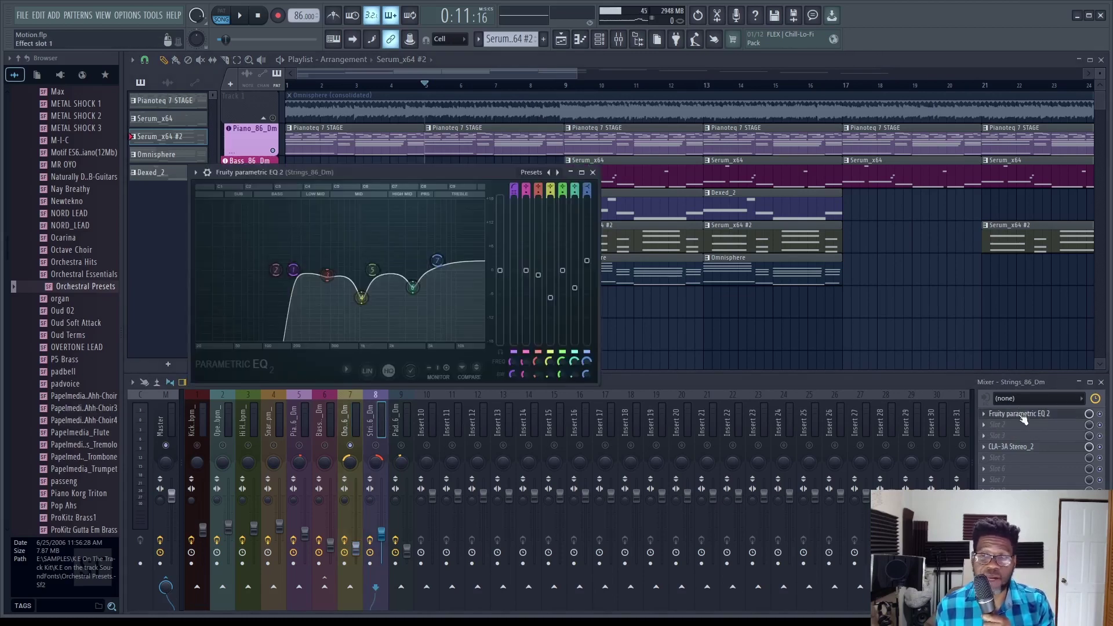
pyautogui.click(592, 172)
pyautogui.click(1018, 446)
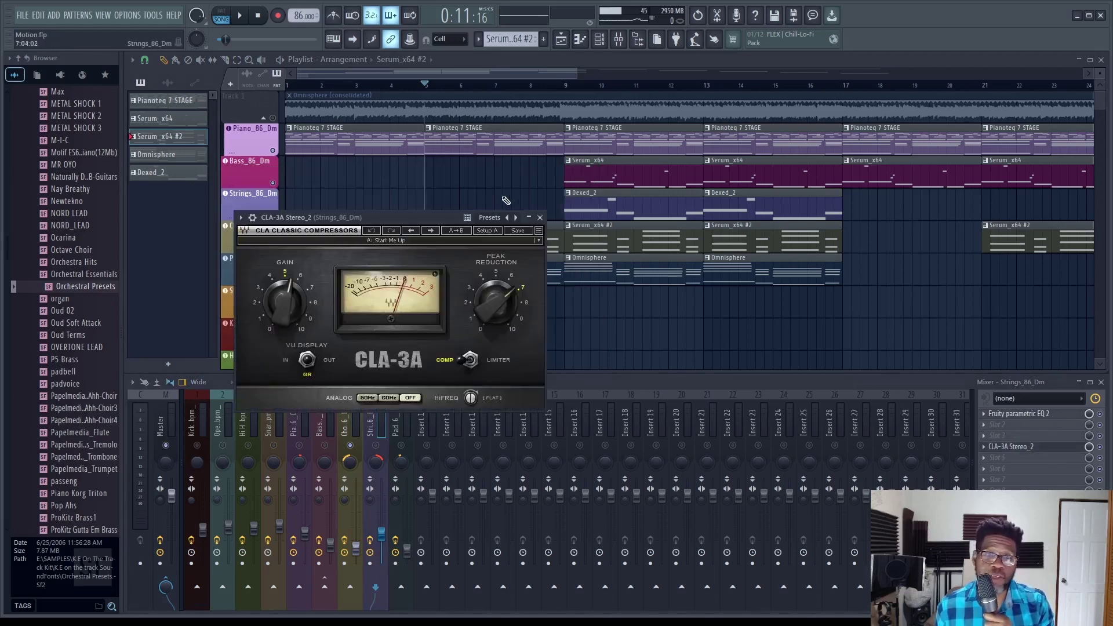
pyautogui.click(540, 218)
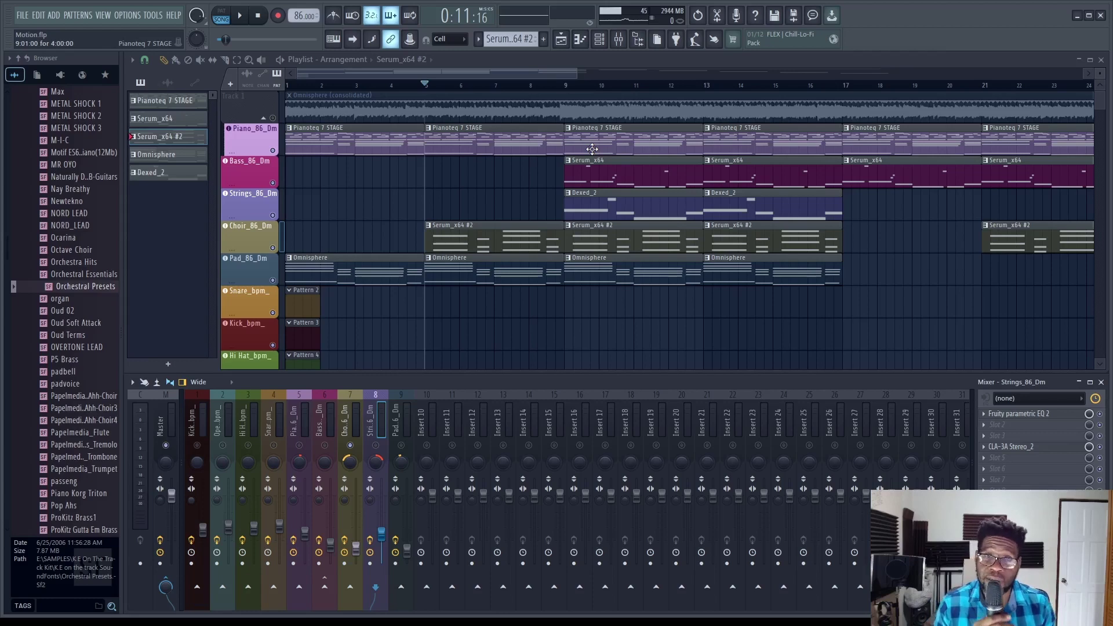
# Step: Open the choir pattern in the piano roll, play it back and stop playback
pyautogui.press('F7')
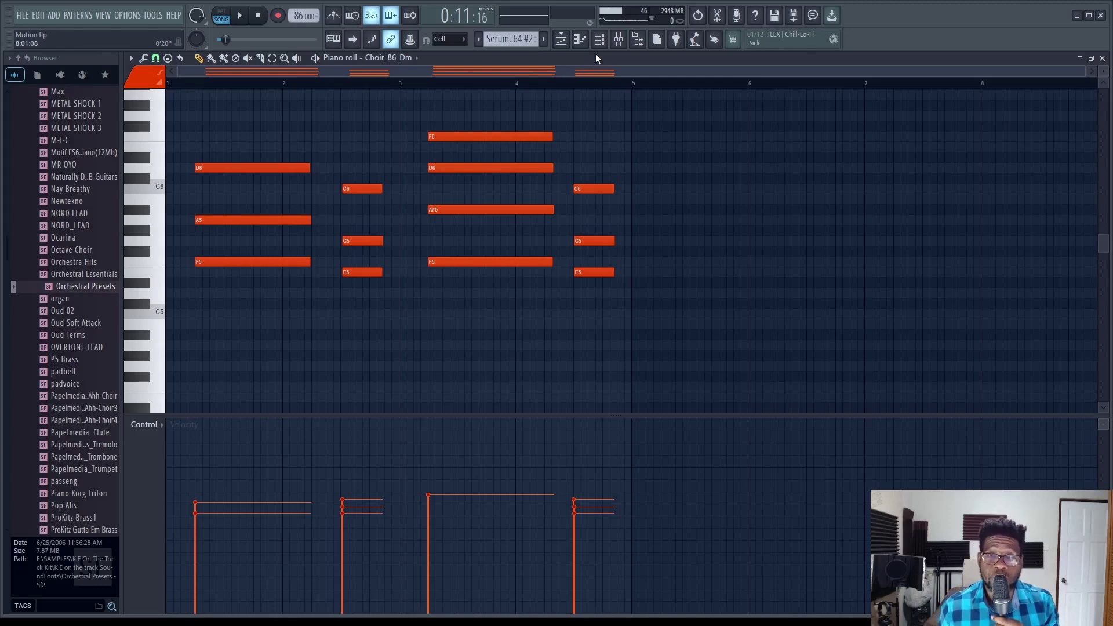
pyautogui.press('space')
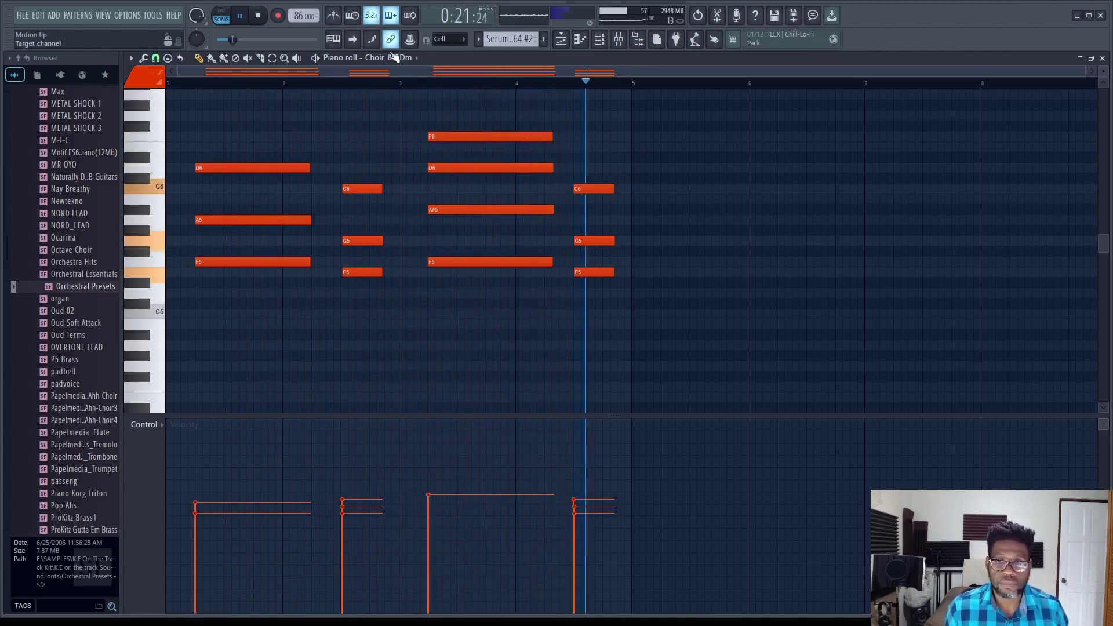
pyautogui.press('space')
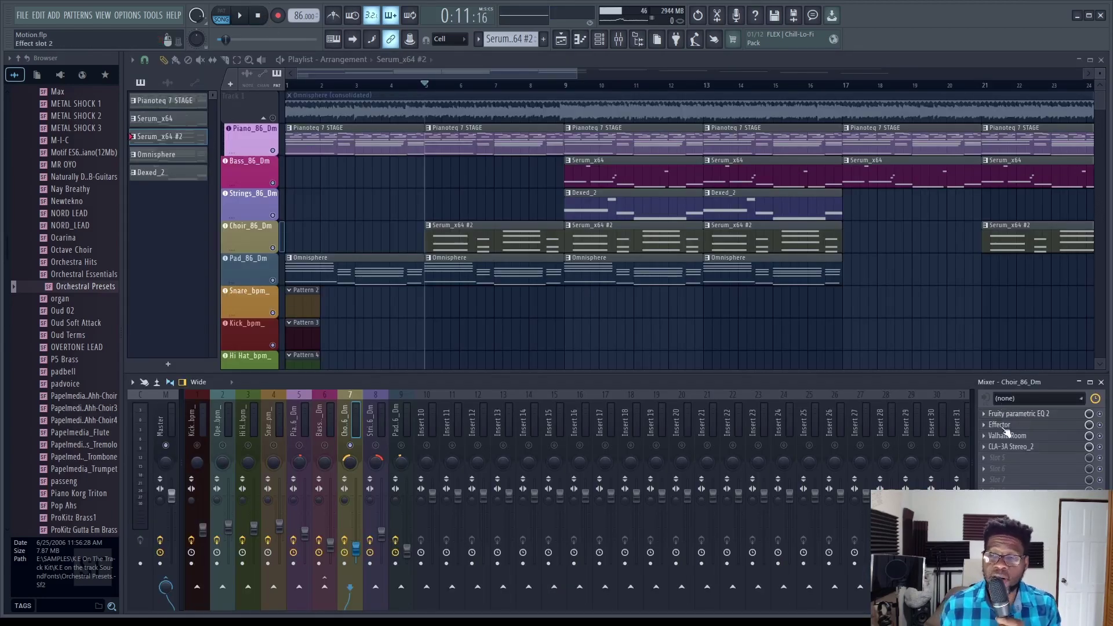
# Step: Inspect the choir mixer track's Fruity parametric EQ 2, Effector, ValhallaRoom and CLA-3A compressor settings, closing the effect windows
pyautogui.click(1016, 414)
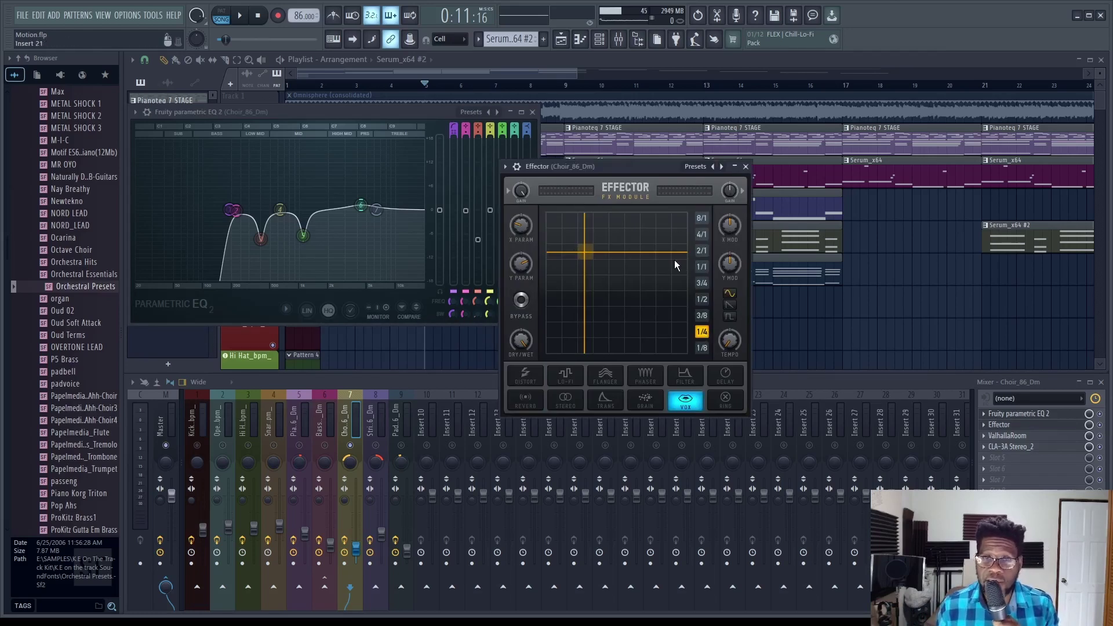
pyautogui.hotkey('ctrl', 's')
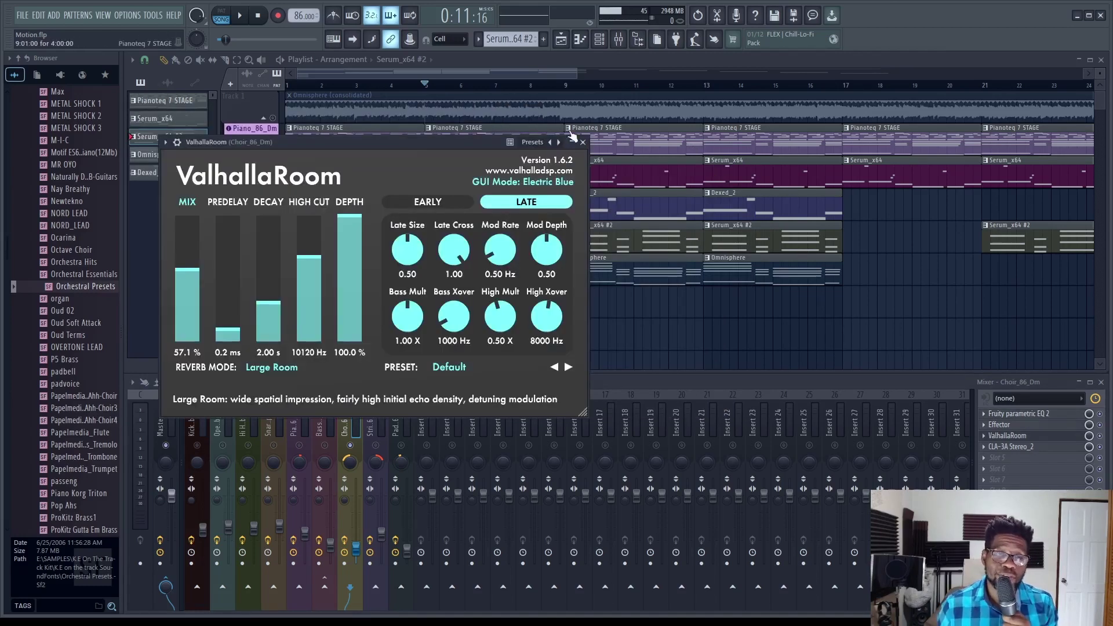
pyautogui.click(583, 142)
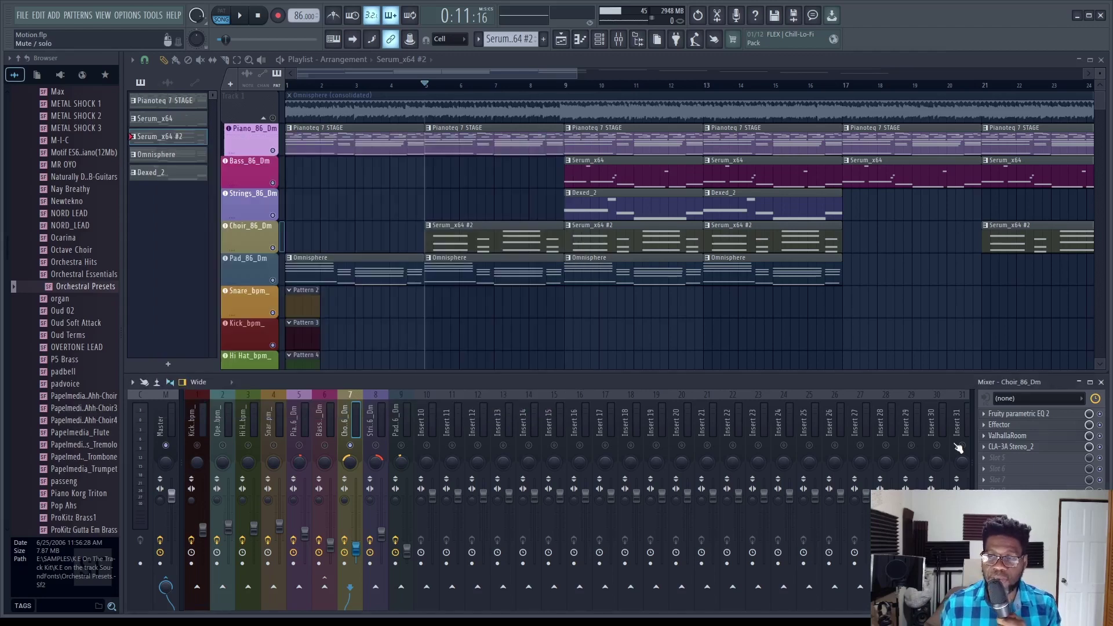
pyautogui.click(1011, 447)
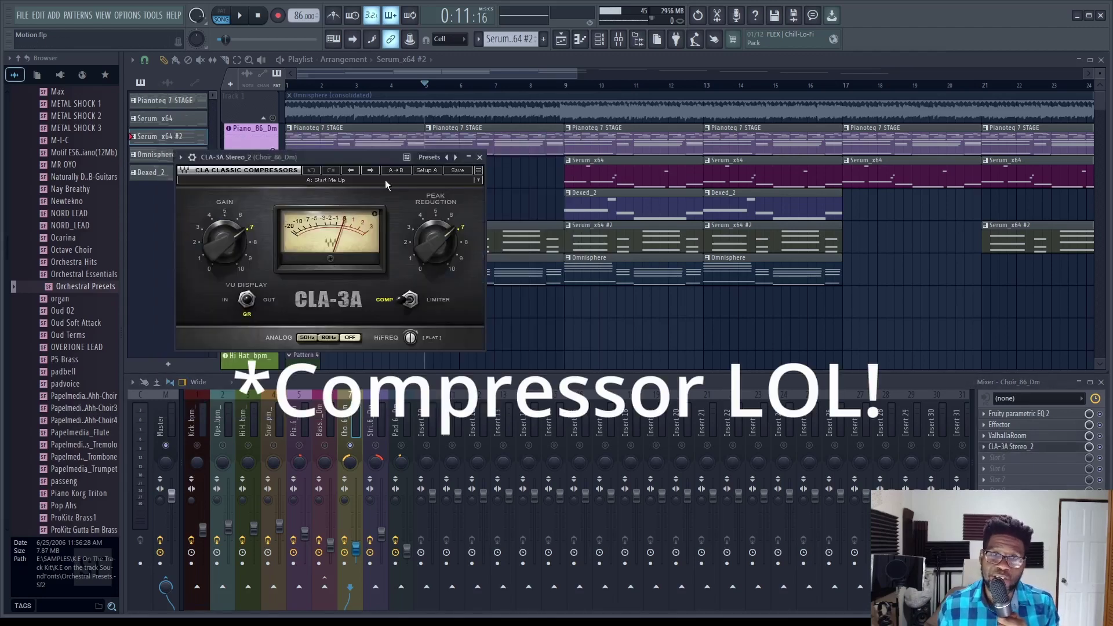
pyautogui.click(479, 157)
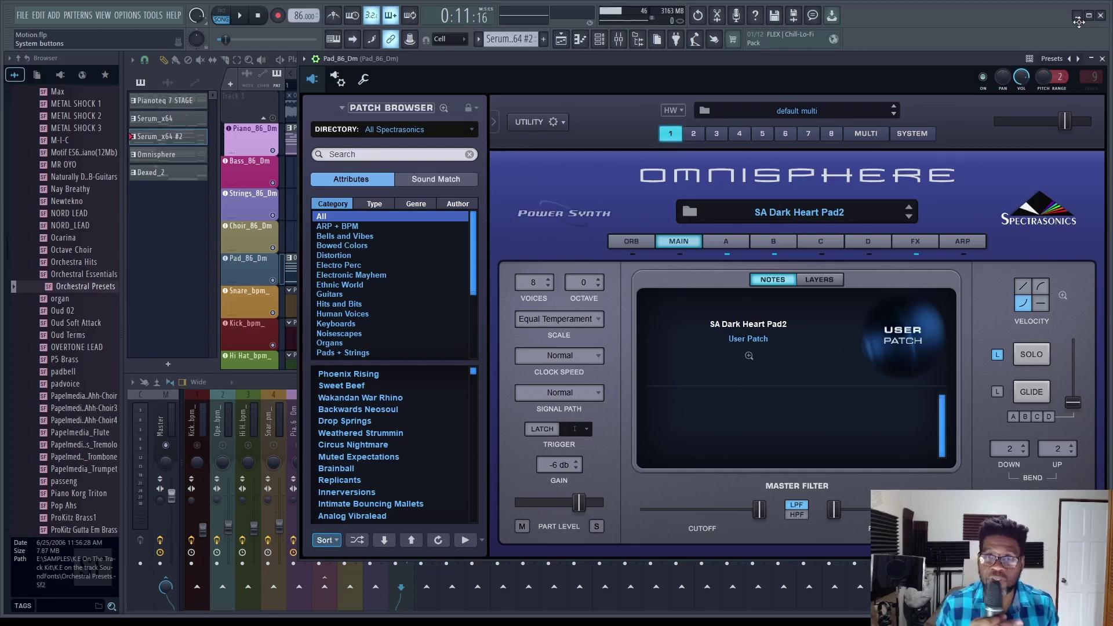
# Step: Open the Omnisphere pad pattern in the piano roll, play it back, stop playback and close the piano roll
pyautogui.press('F7')
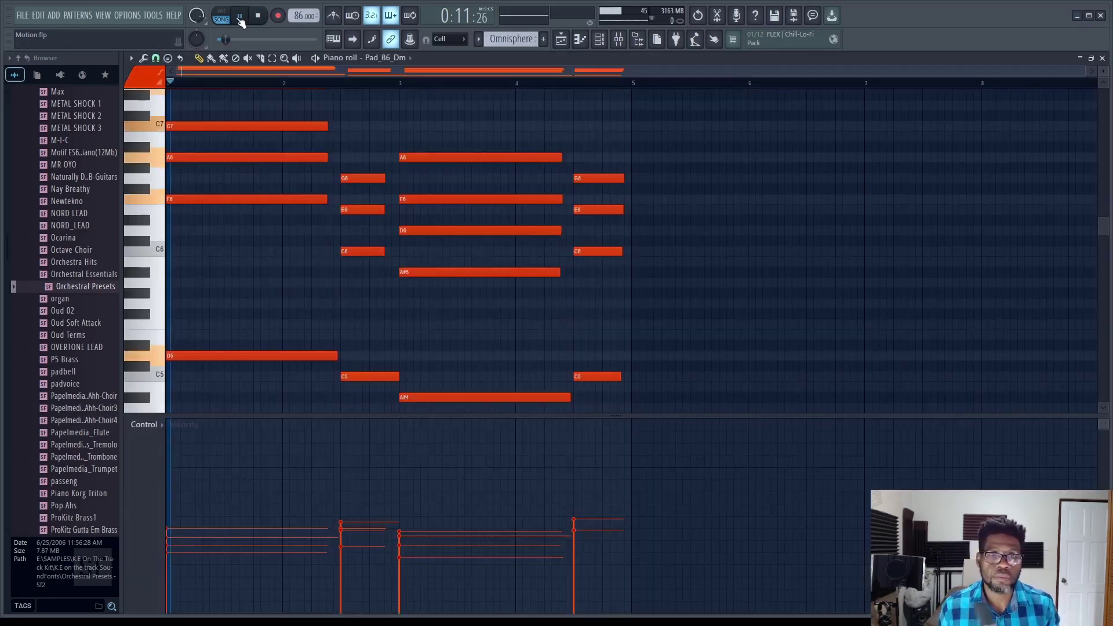
pyautogui.click(239, 16)
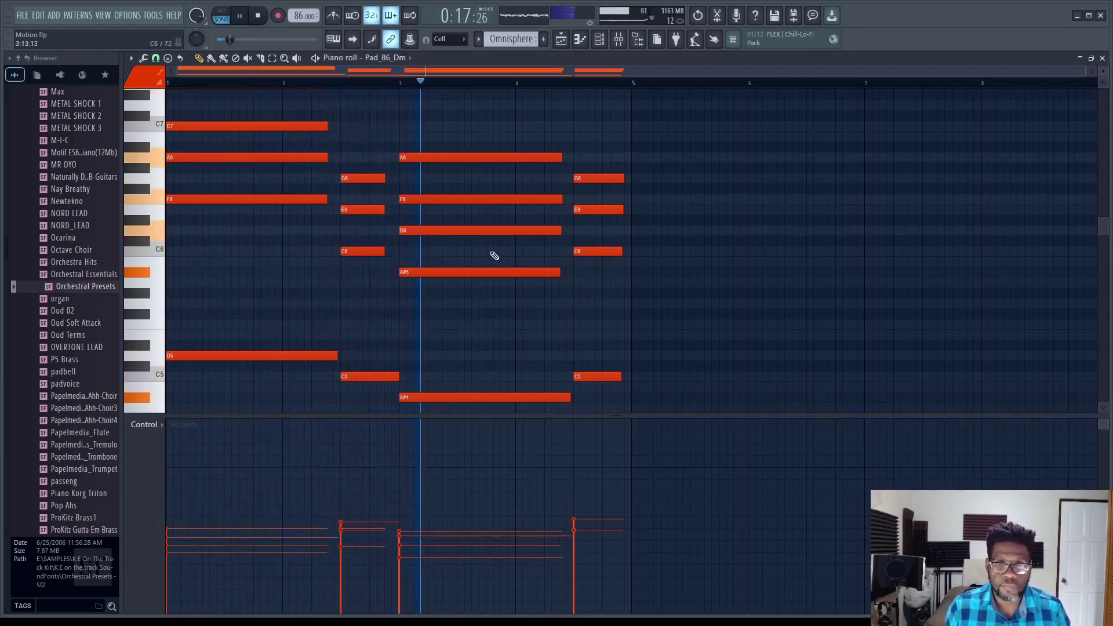
pyautogui.scroll(-2, 530, 279)
pyautogui.scroll(1, 534, 282)
pyautogui.scroll(2, 531, 283)
pyautogui.scroll(-2, 525, 284)
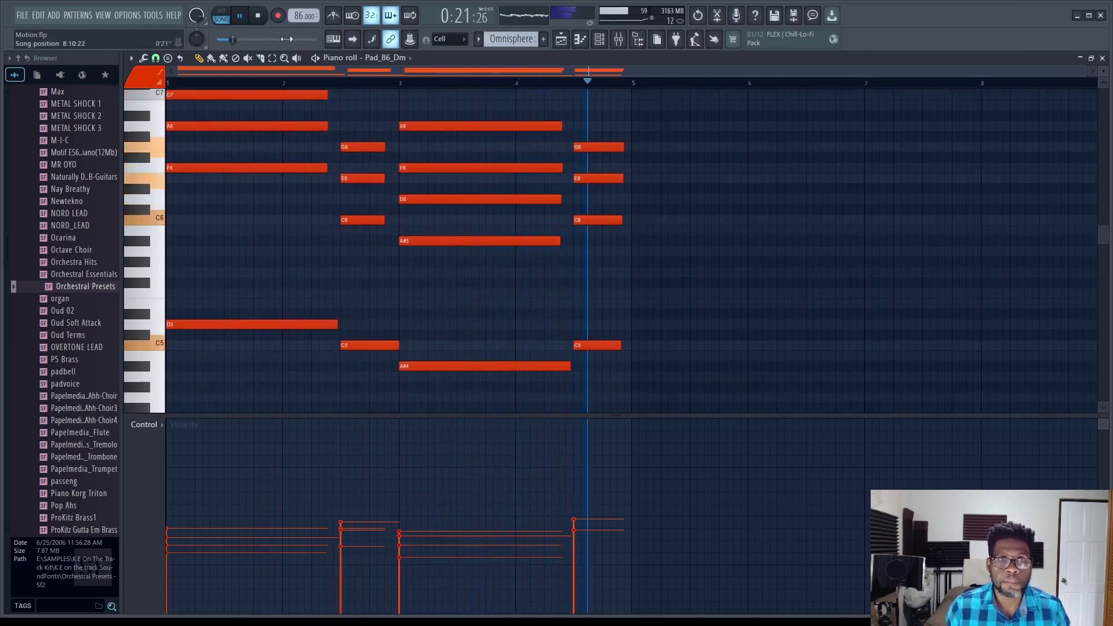
pyautogui.click(257, 16)
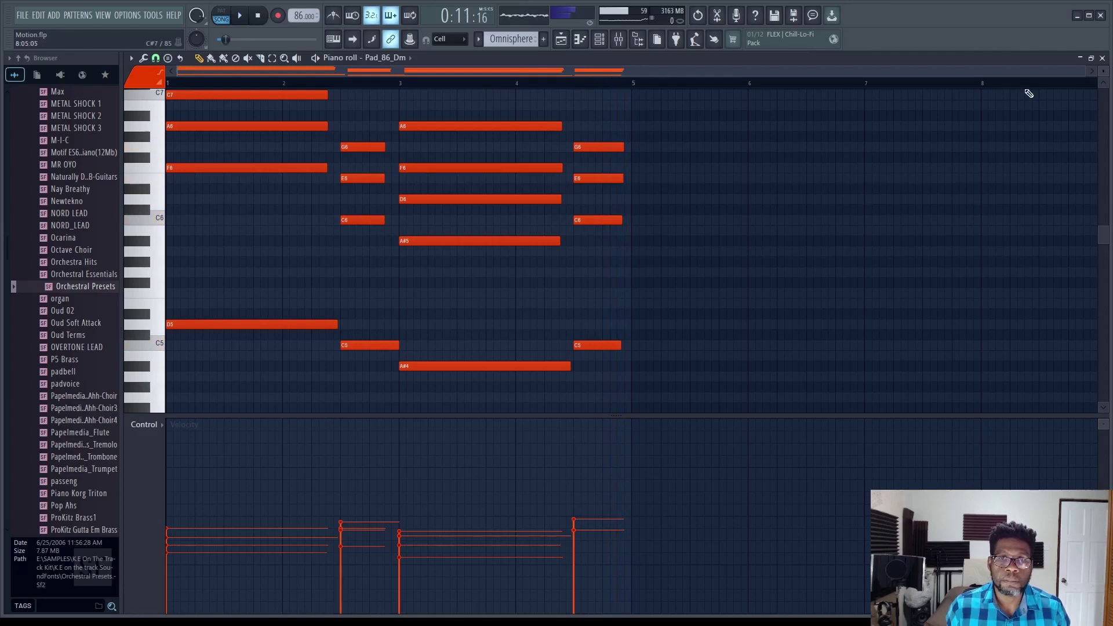
pyautogui.click(1102, 58)
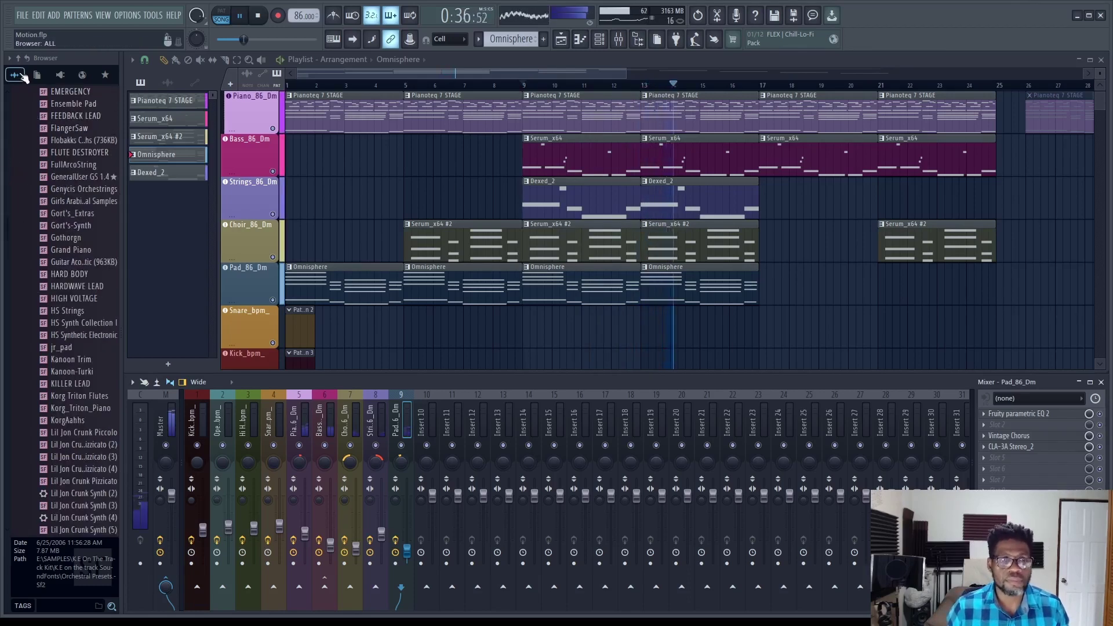
# Step: Browse the sample pack folders, including Ice Cold Heat Chillhop 2, for a drum loop during playback, and stop the song
pyautogui.scroll(15, 73, 409)
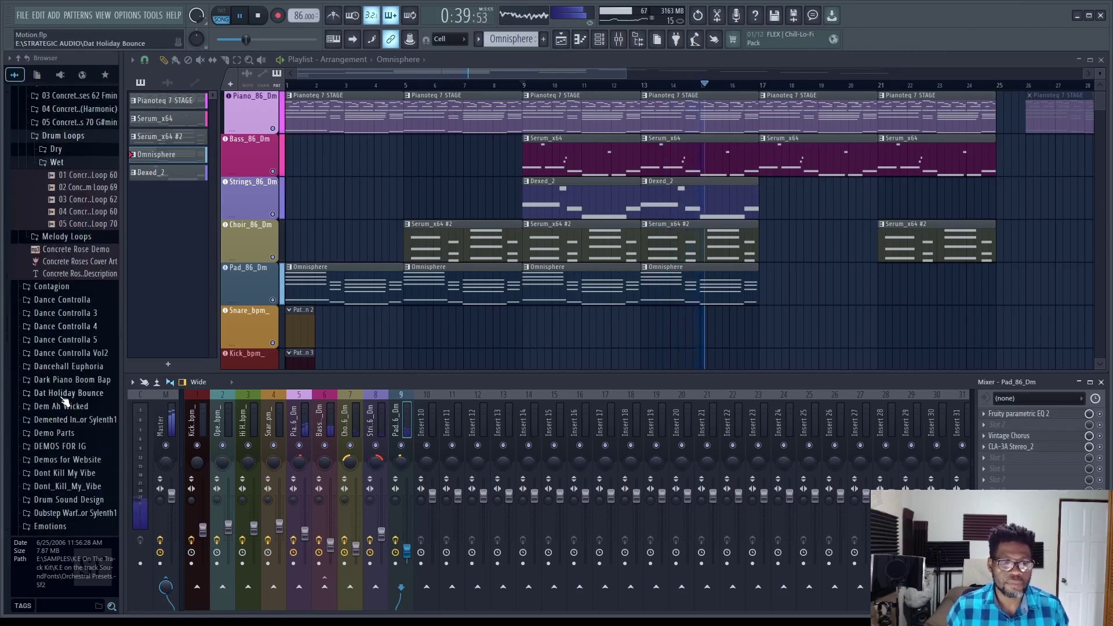
pyautogui.scroll(-10, 81, 324)
pyautogui.click(72, 295)
pyautogui.scroll(-7, 87, 406)
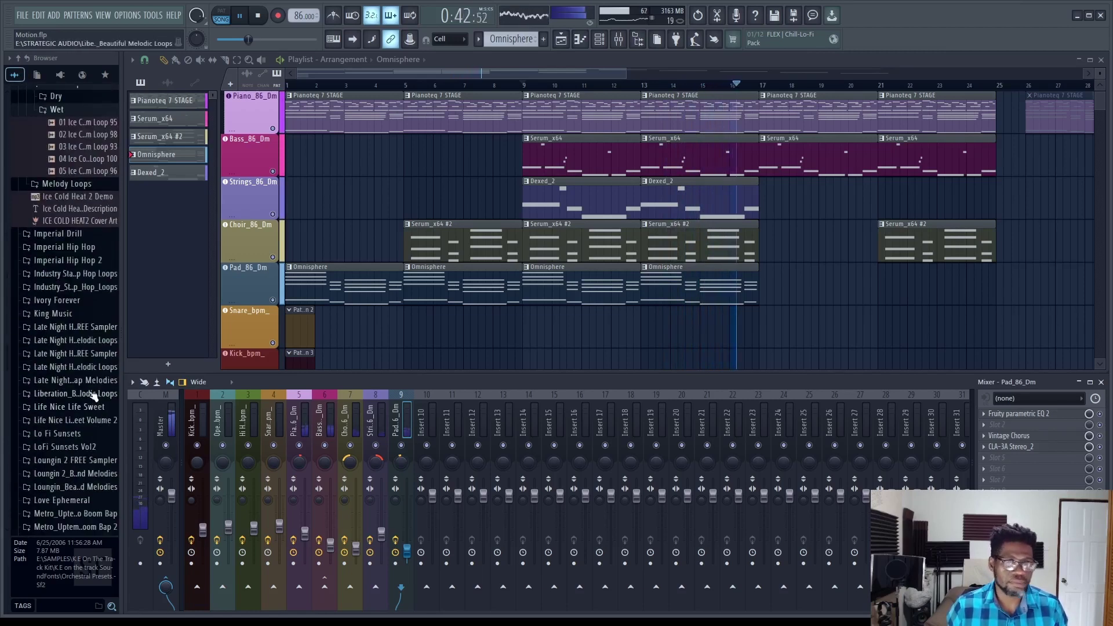
pyautogui.scroll(3, 87, 405)
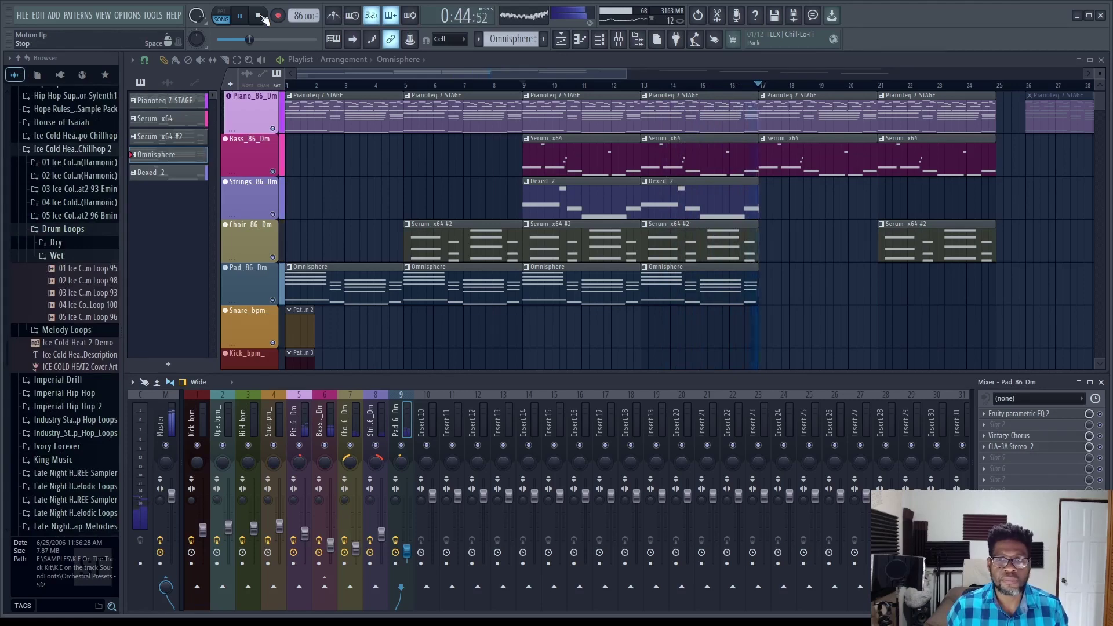
pyautogui.press('space')
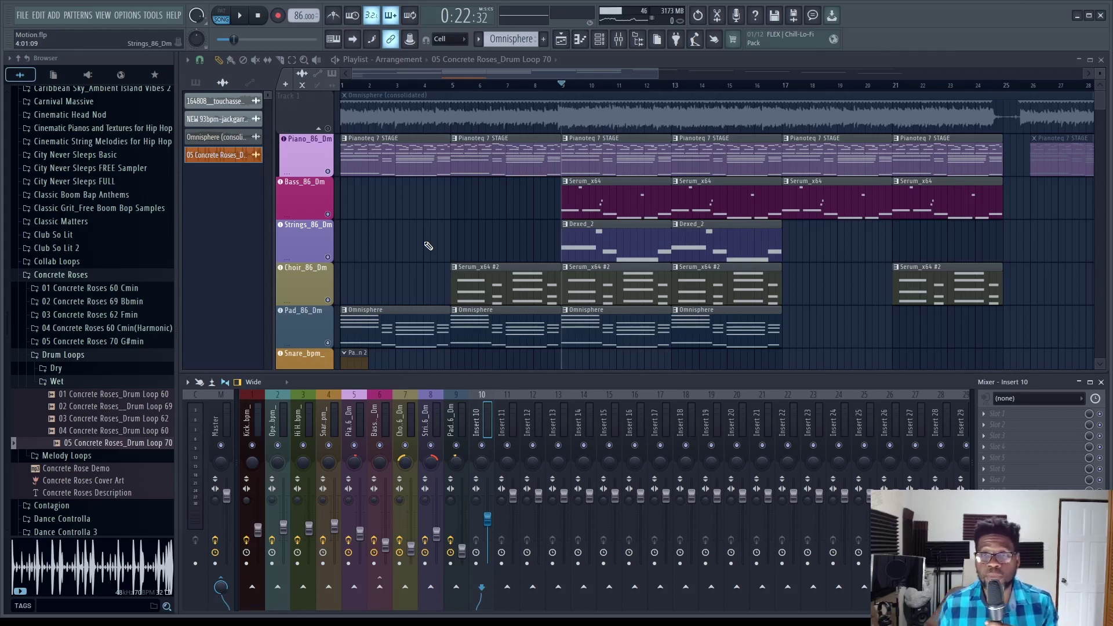
# Step: Play the song from bar 9 and add a second 05 Concrete Roses_Drum Loop 70 clip at bar 13 on the Insert 10 track
pyautogui.scroll(-1, 532, 246)
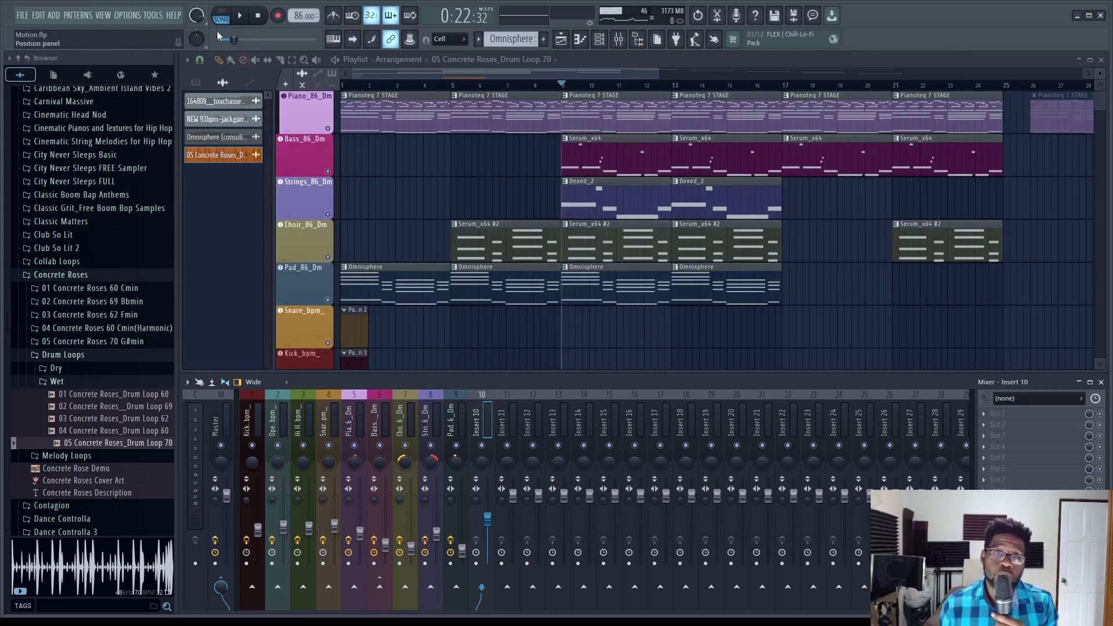
pyautogui.press('space')
pyautogui.scroll(-5, 483, 215)
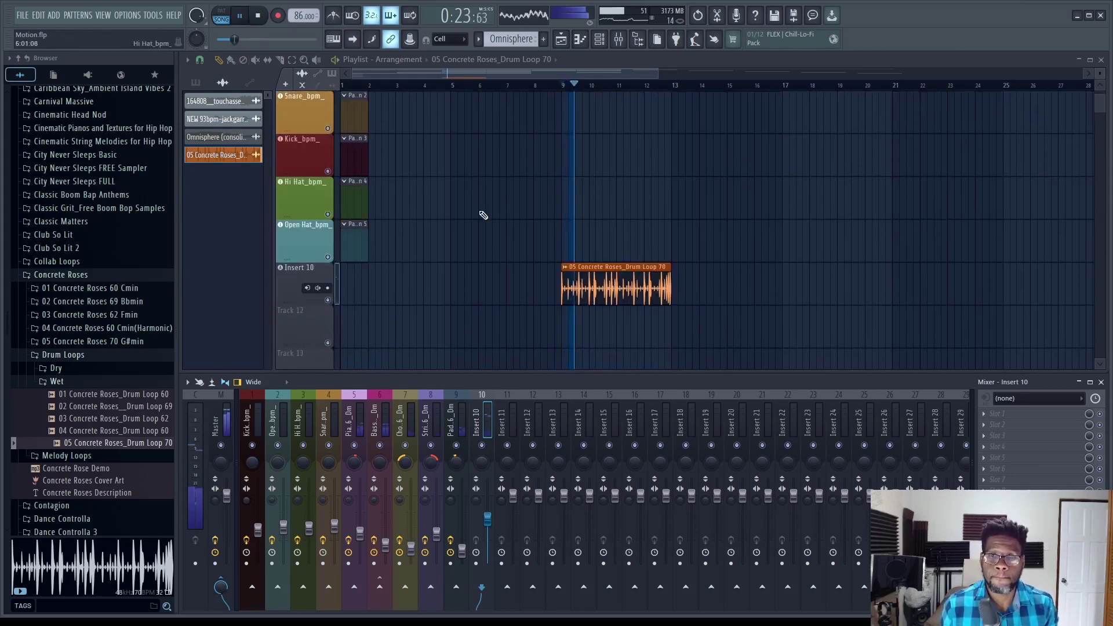
pyautogui.scroll(4, 484, 219)
pyautogui.scroll(-4, 496, 209)
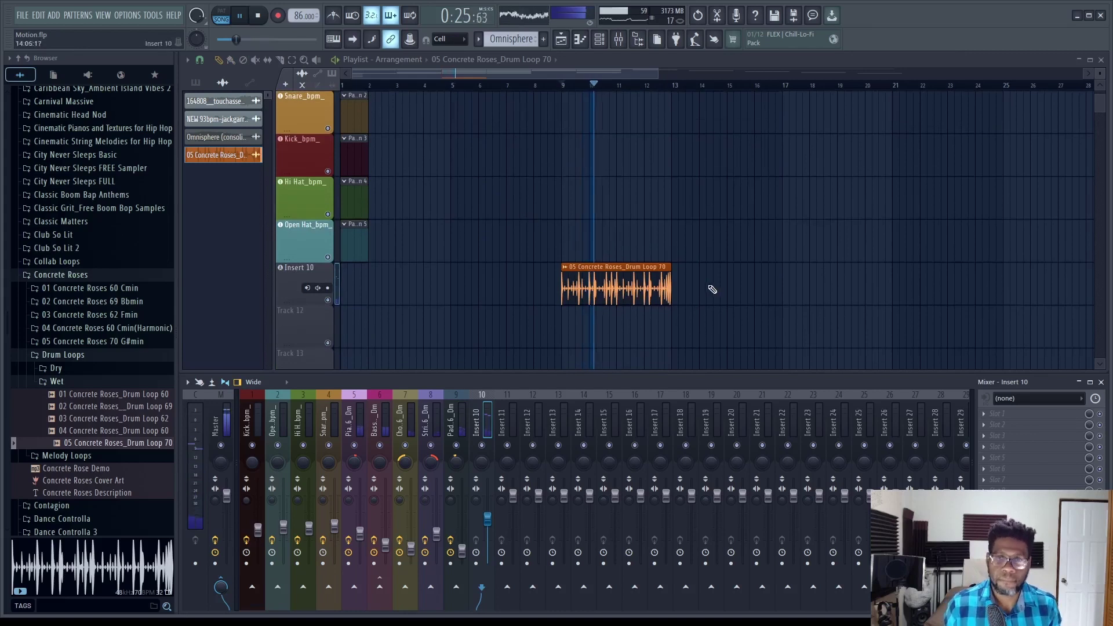
pyautogui.click(676, 290)
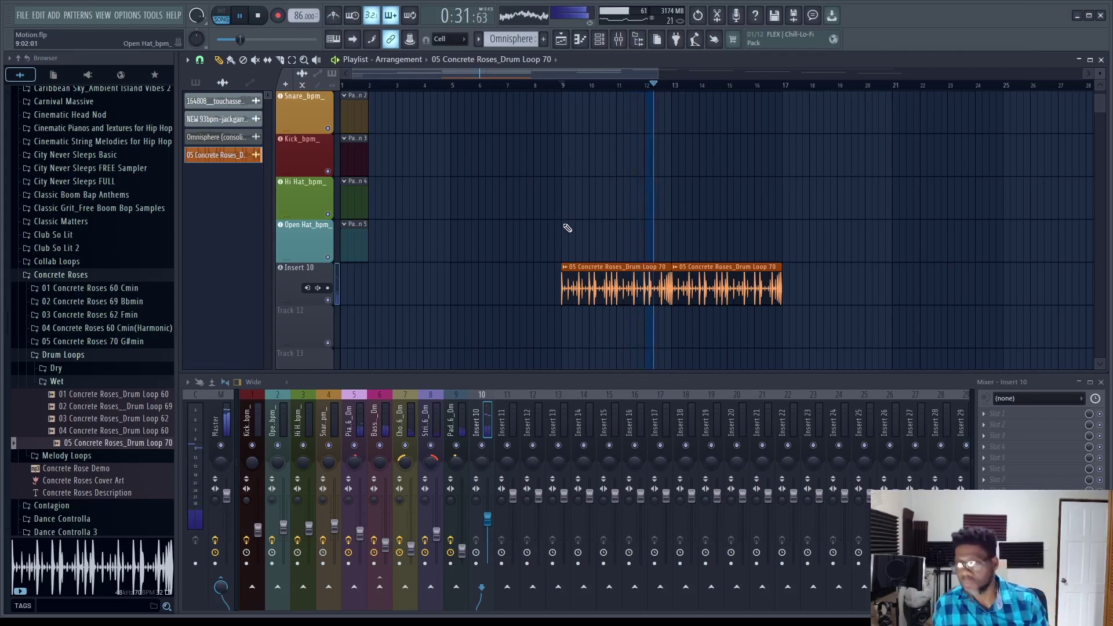
# Step: Listen to the arrangement with the repeated drum loop while viewing the melodic tracks, and stop playback
pyautogui.scroll(3, 567, 228)
pyautogui.scroll(3, 544, 208)
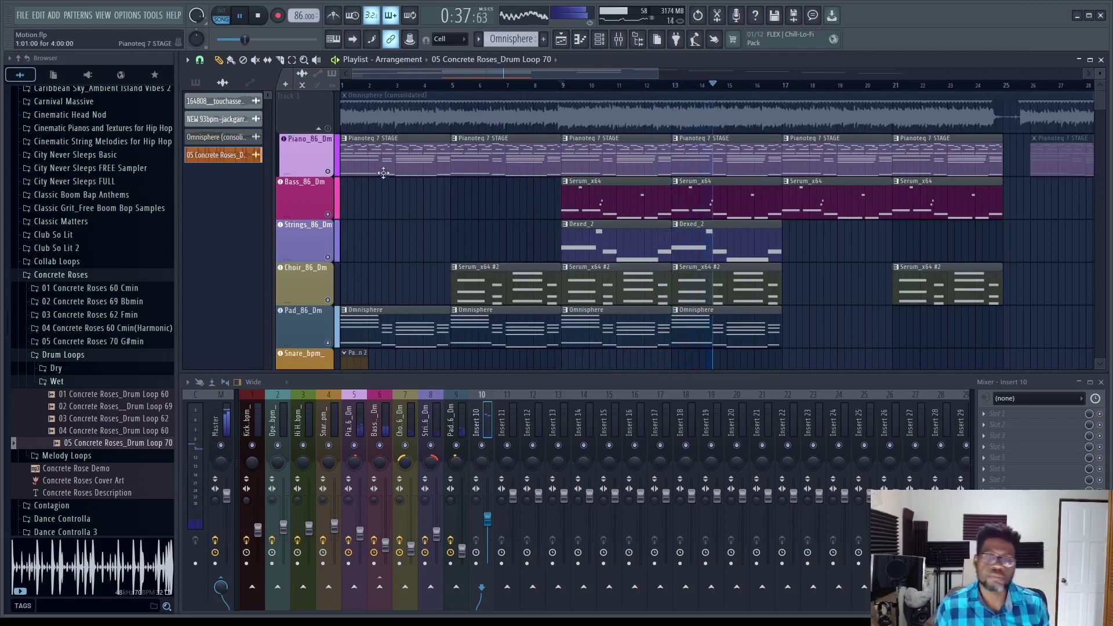
pyautogui.click(244, 20)
pyautogui.press('space')
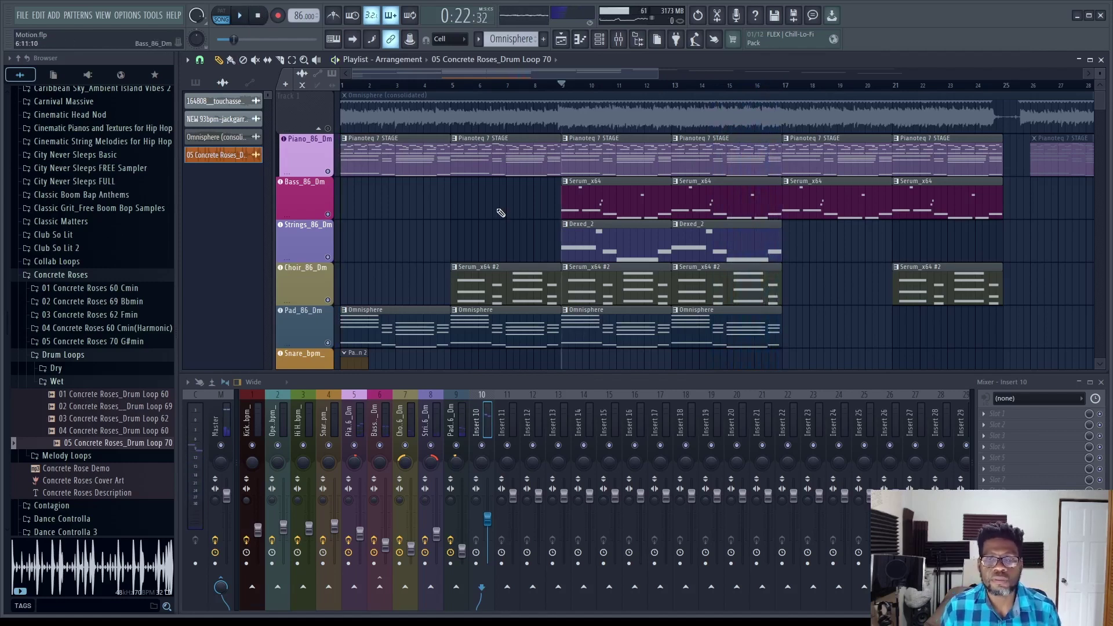
# Step: Stop the Take Your Shot clip, unmute Insert 12, mute Insert 11, play the Fearless clip and stop playback
pyautogui.scroll(-10, 500, 213)
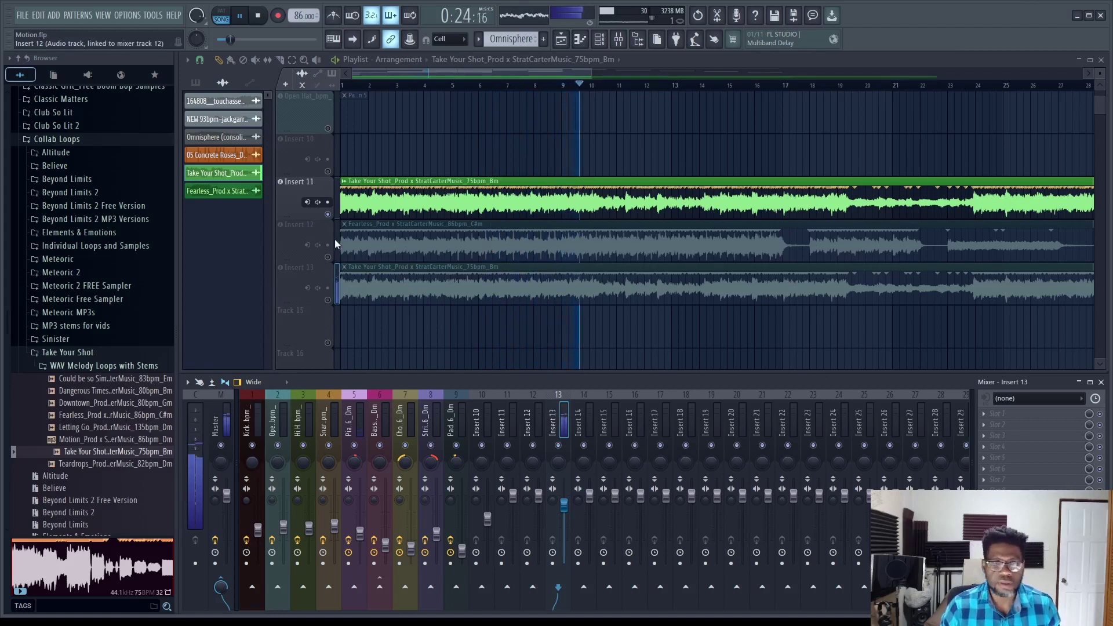
pyautogui.press('space')
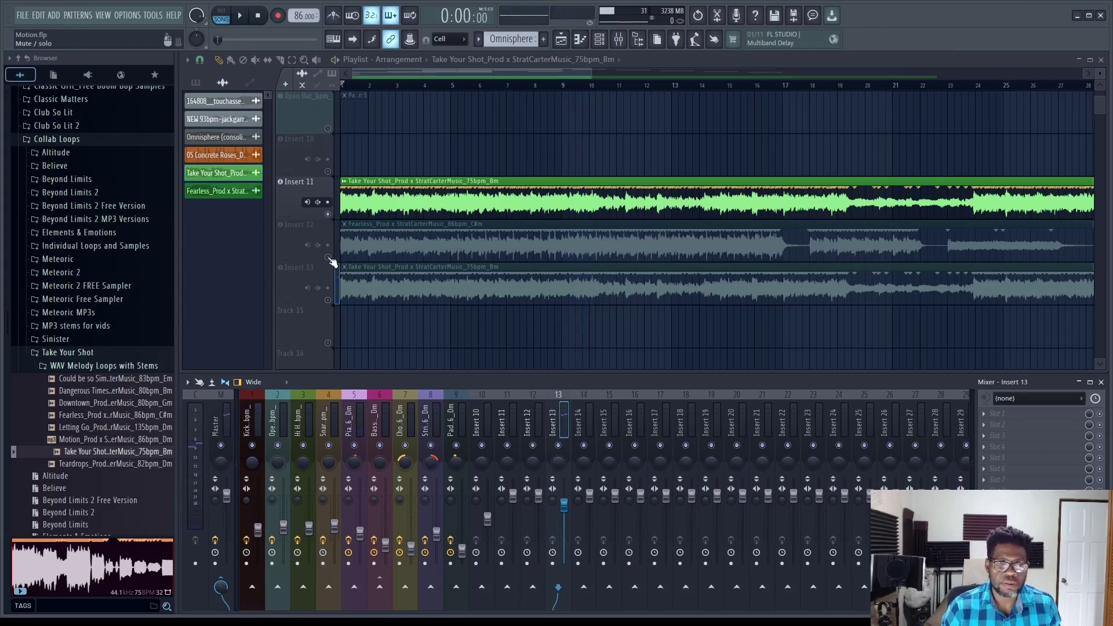
pyautogui.click(327, 245)
pyautogui.click(328, 202)
pyautogui.press('space')
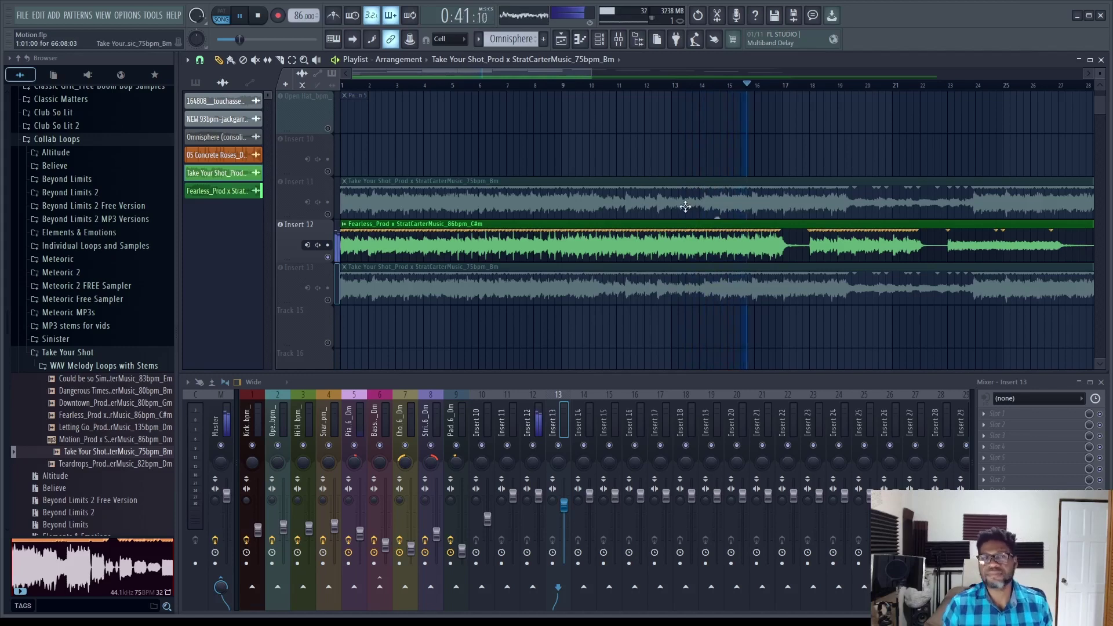
pyautogui.click(258, 16)
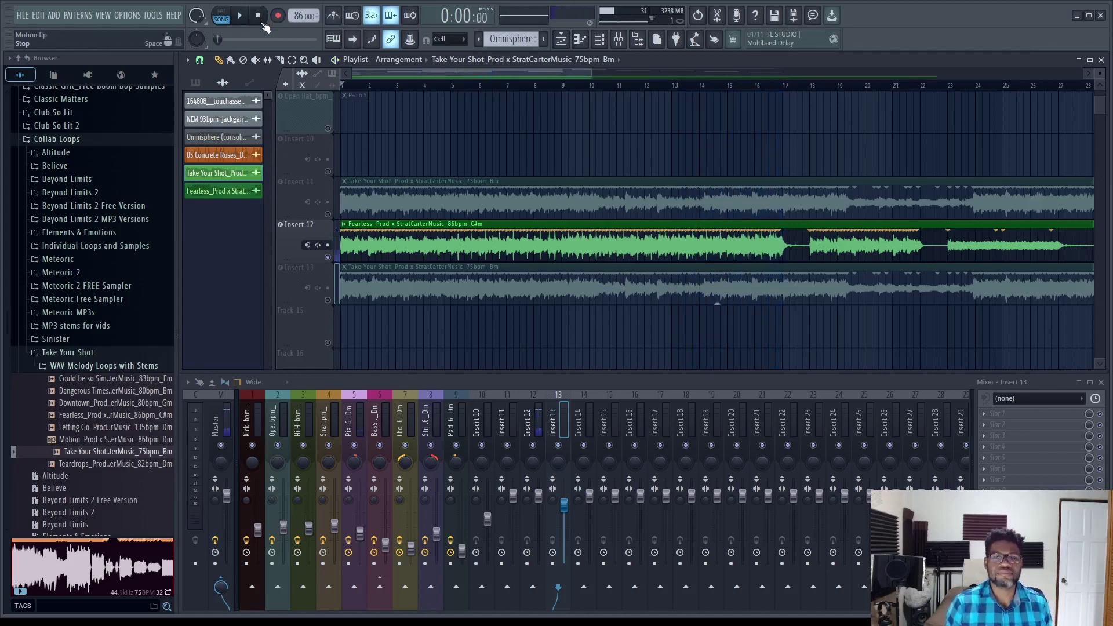
# Step: Play back the Downtown clip on the Insert 13 track and stop playback
pyautogui.click(240, 16)
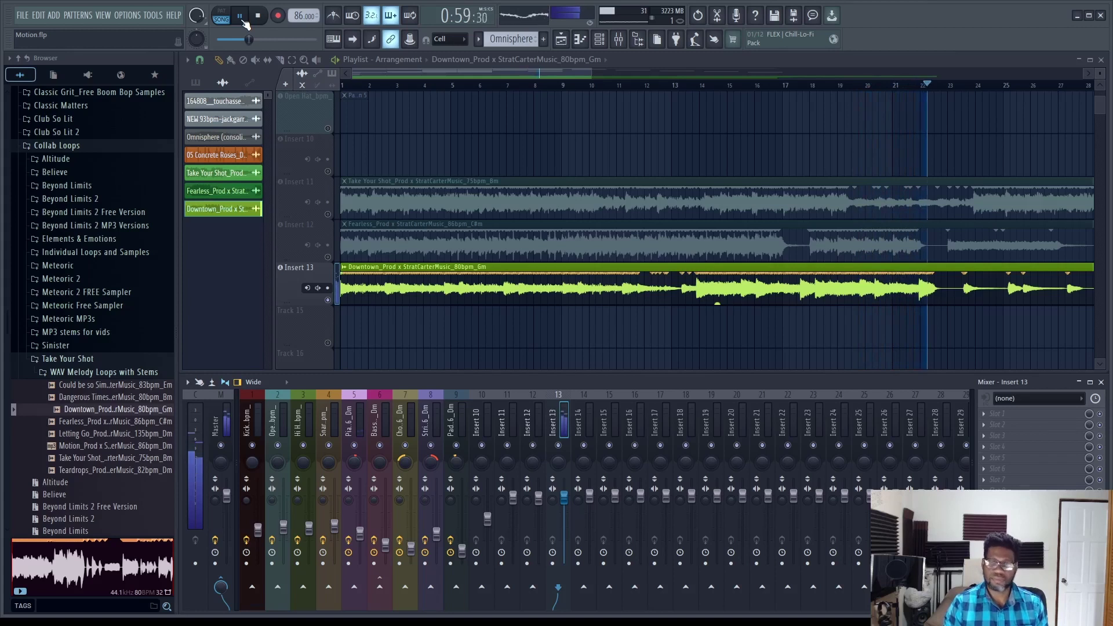
pyautogui.press('space')
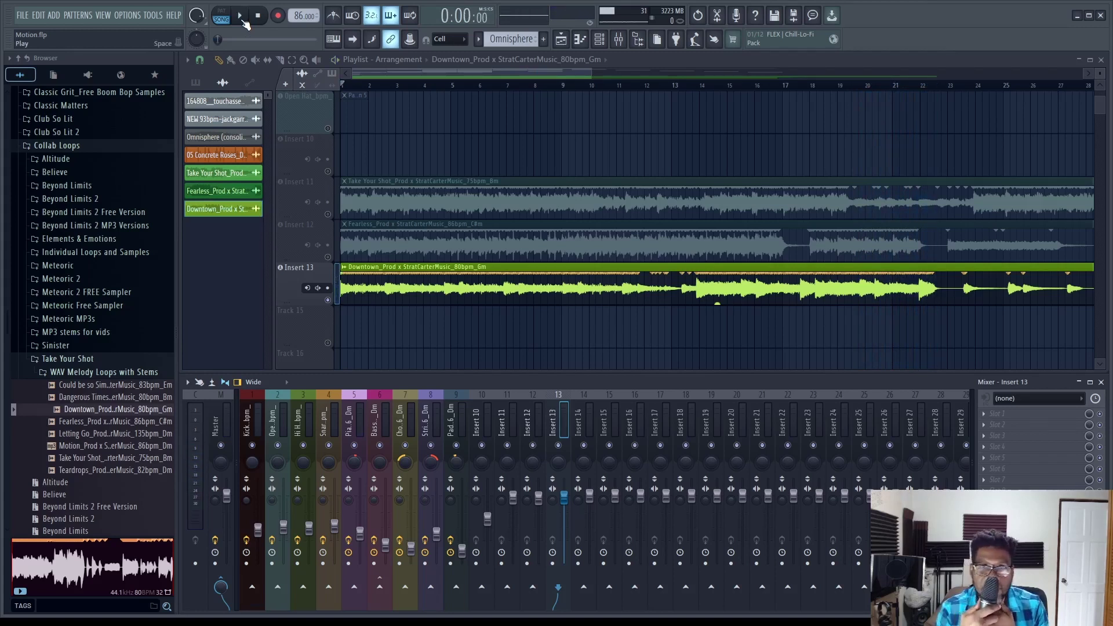